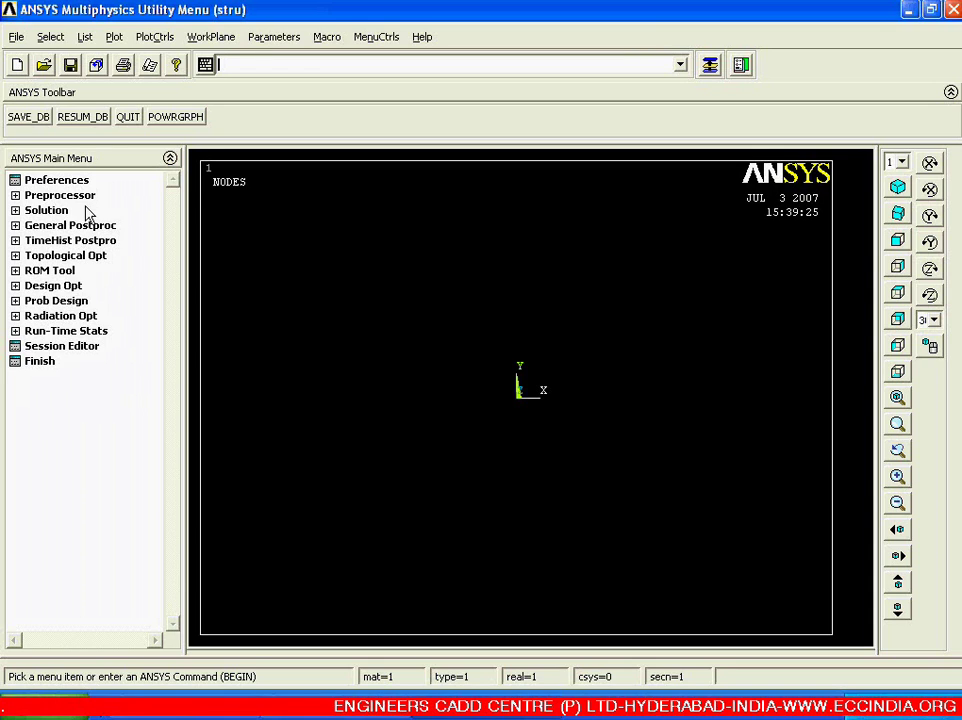
Create nine keypoints at picked locations scattered across the working plane.
click(84, 196)
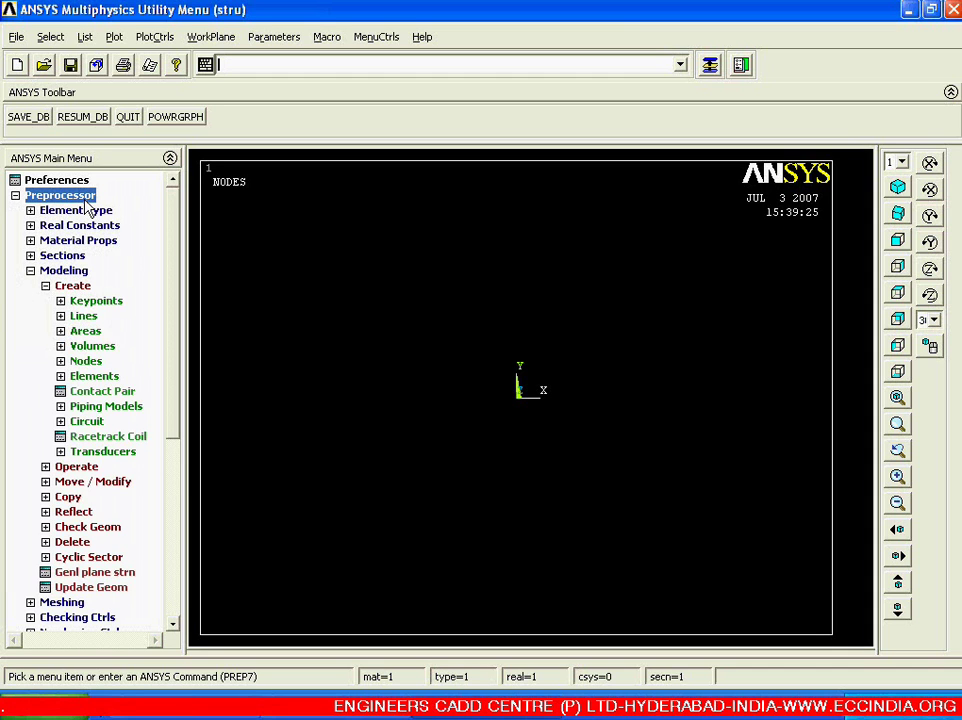
click(86, 319)
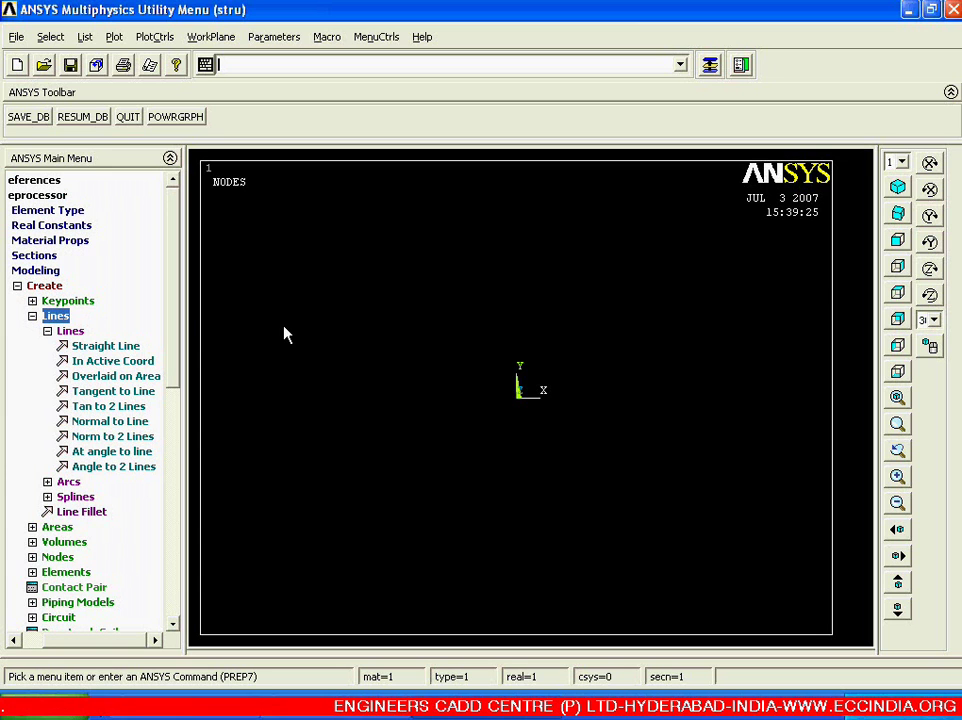
click(78, 302)
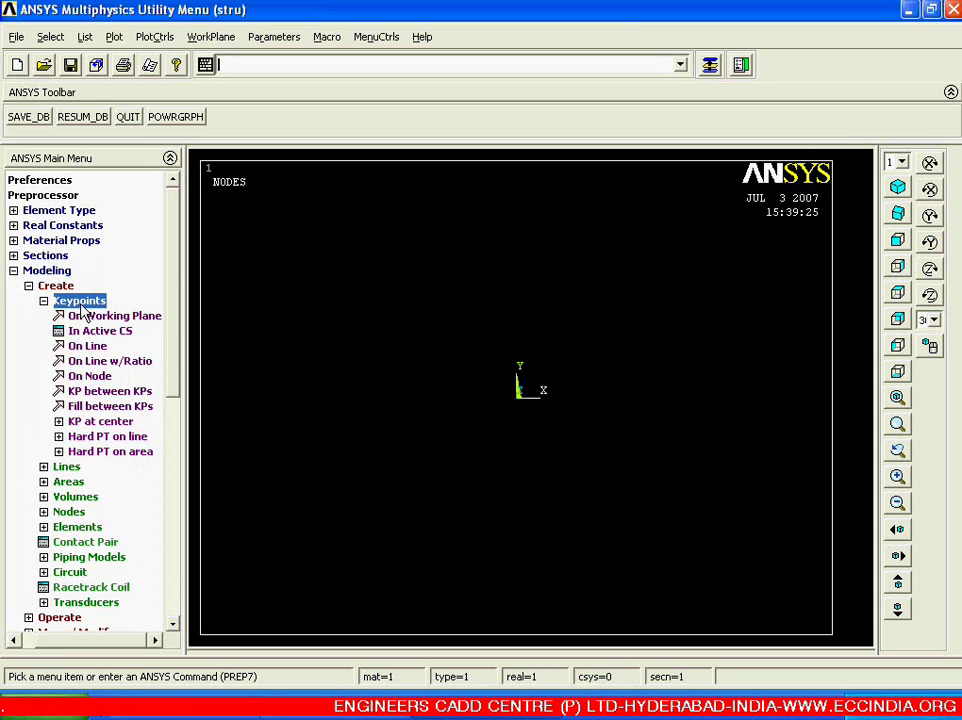
click(87, 318)
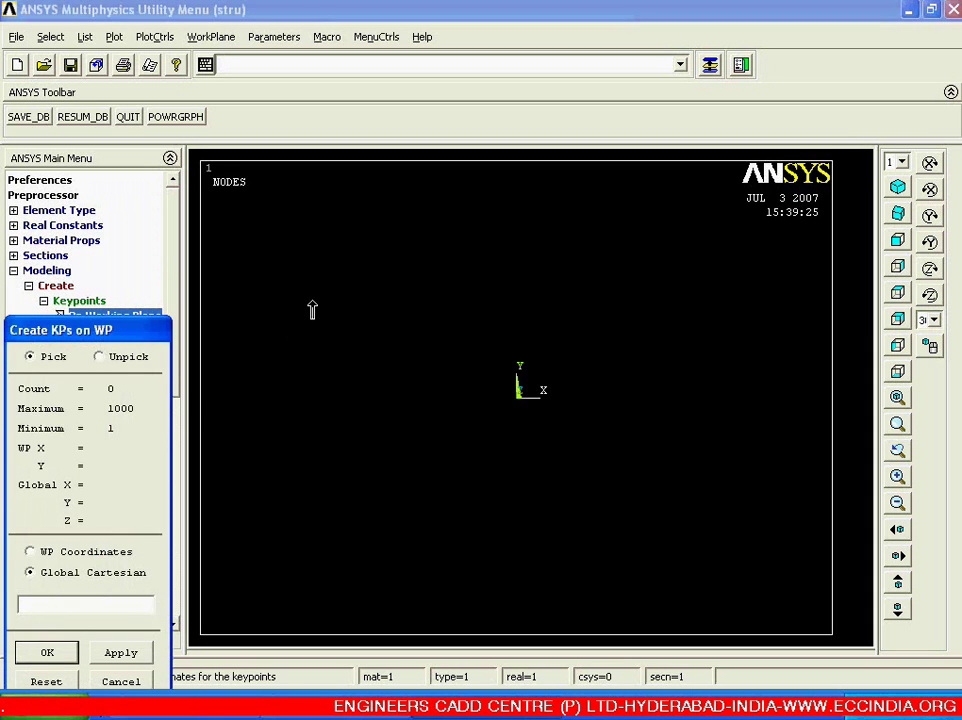
click(317, 248)
click(452, 249)
click(649, 281)
click(715, 414)
click(649, 563)
click(367, 364)
click(217, 514)
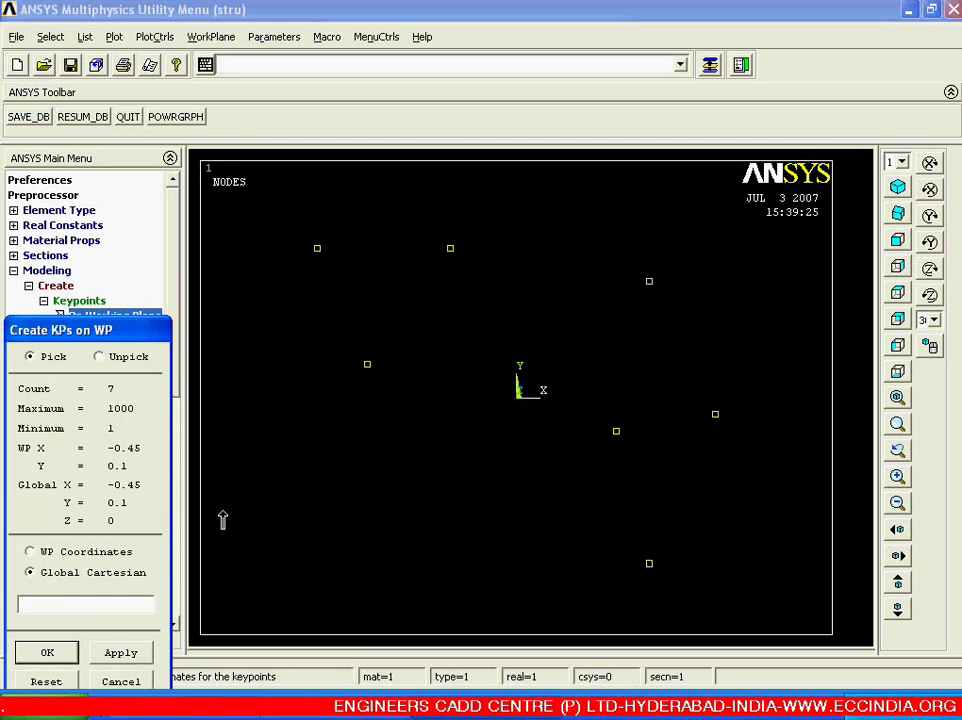
click(466, 563)
click(47, 652)
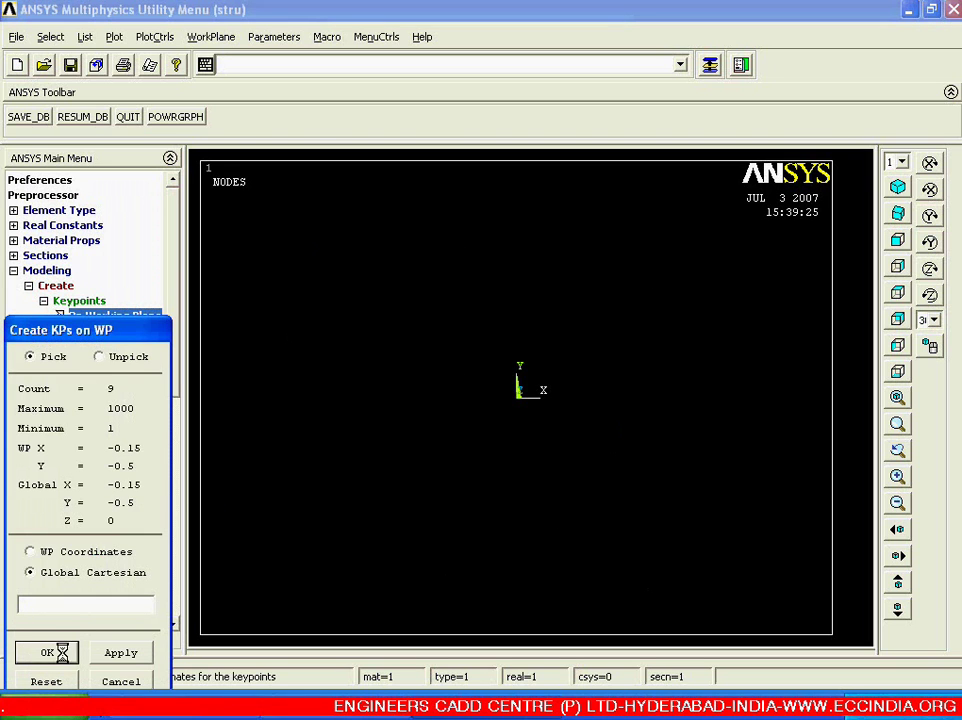
Create a straight line from keypoint 1 to keypoint 7.
click(62, 302)
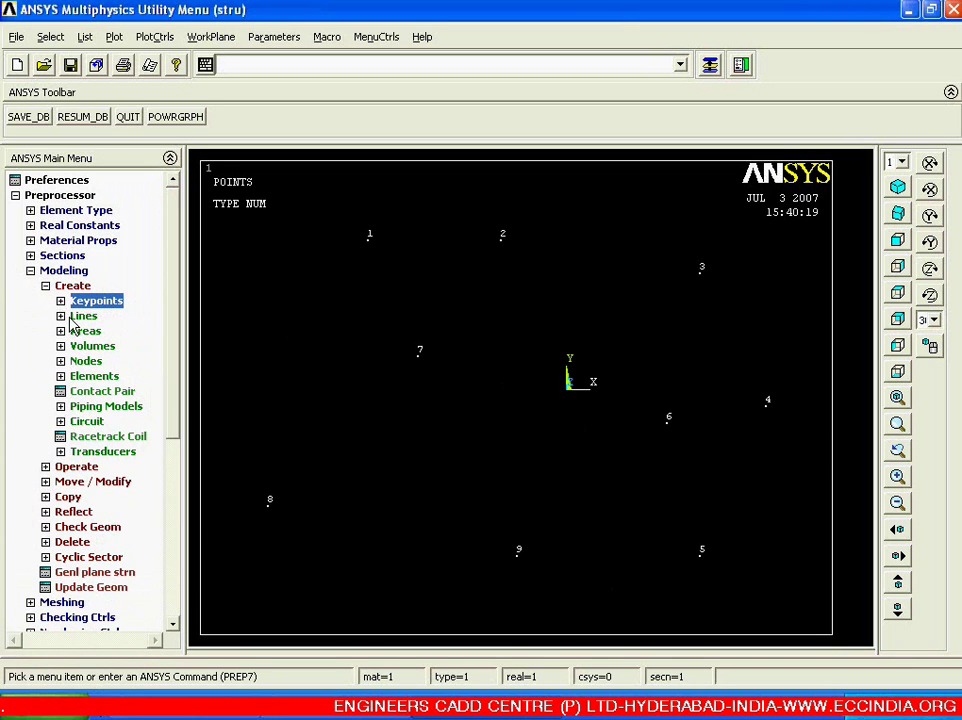
click(80, 316)
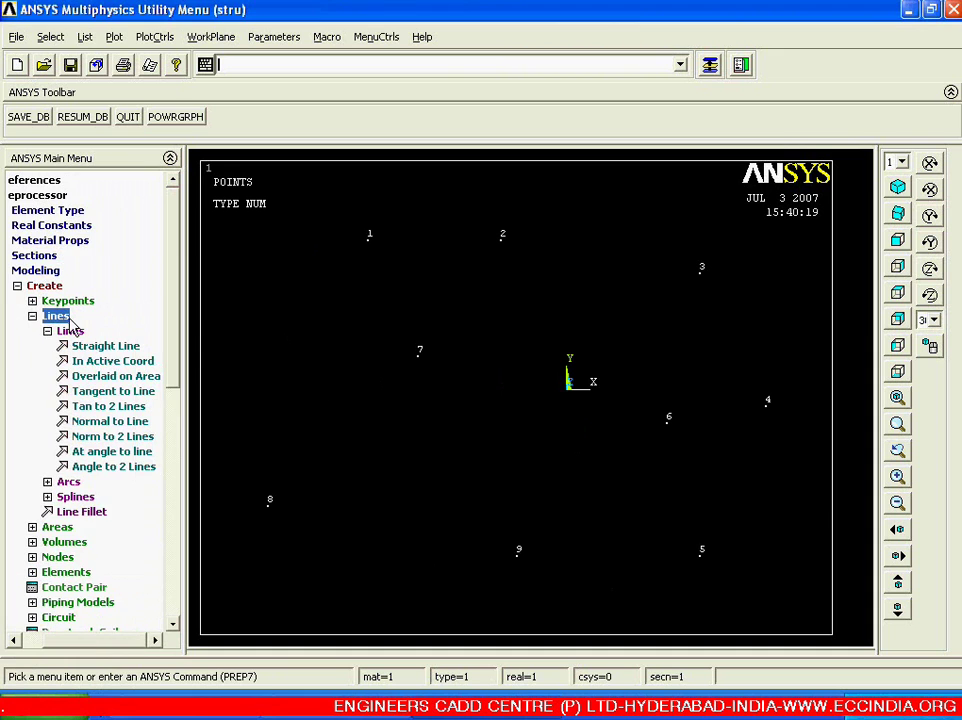
drag(176, 247, 176, 275)
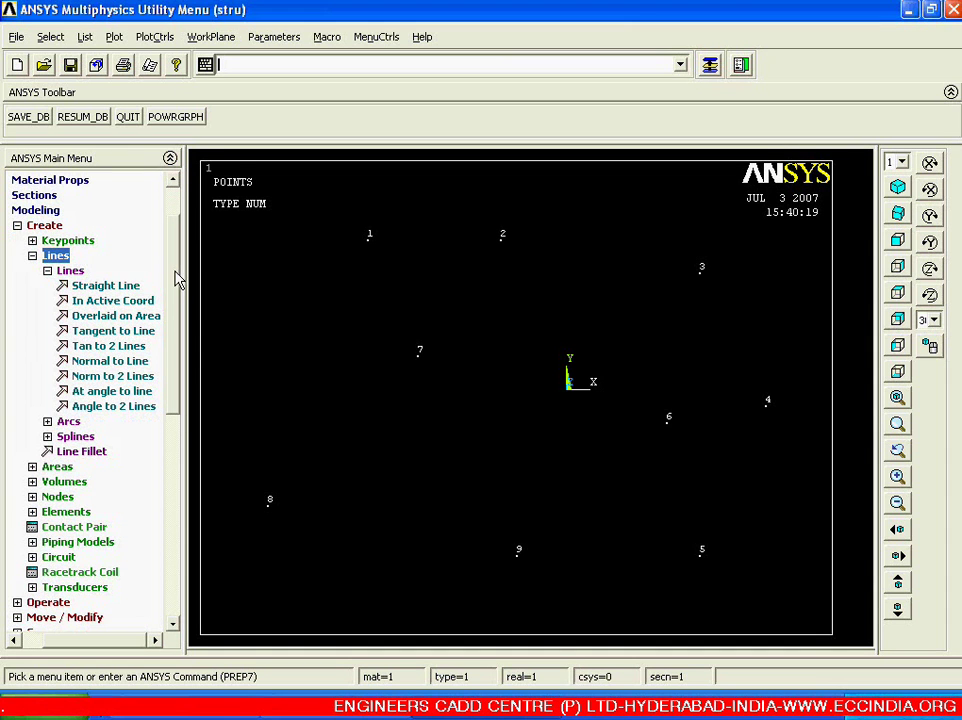
click(82, 289)
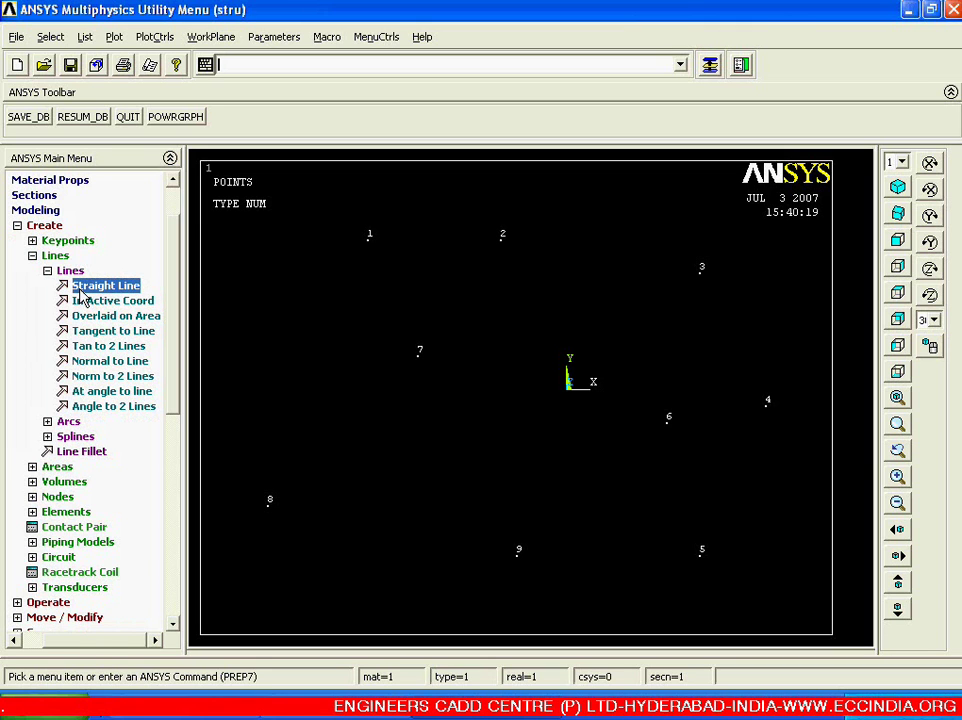
drag(112, 332, 101, 209)
click(343, 265)
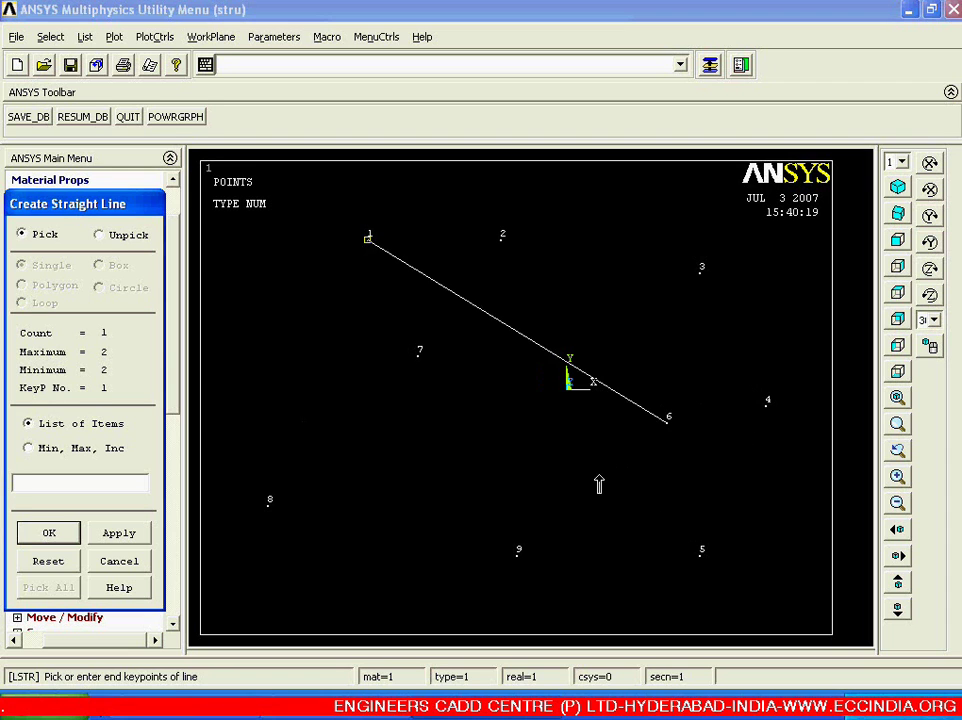
click(455, 361)
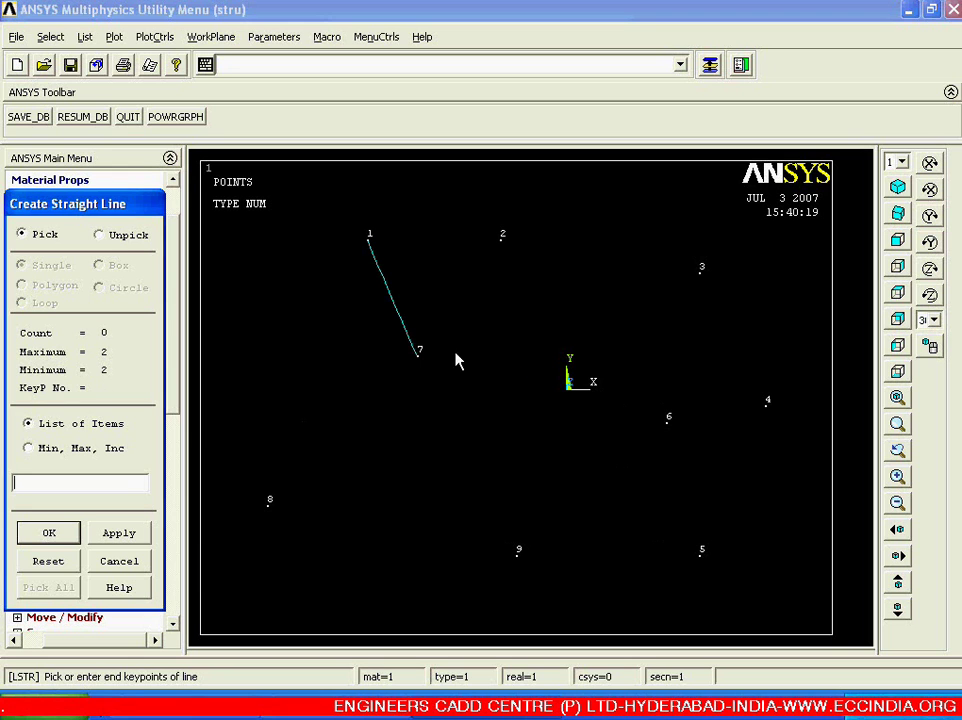
Create straight lines from keypoint 7 to 3, 3 to 2 and 2 to 1 to close the four-sided outline.
click(419, 368)
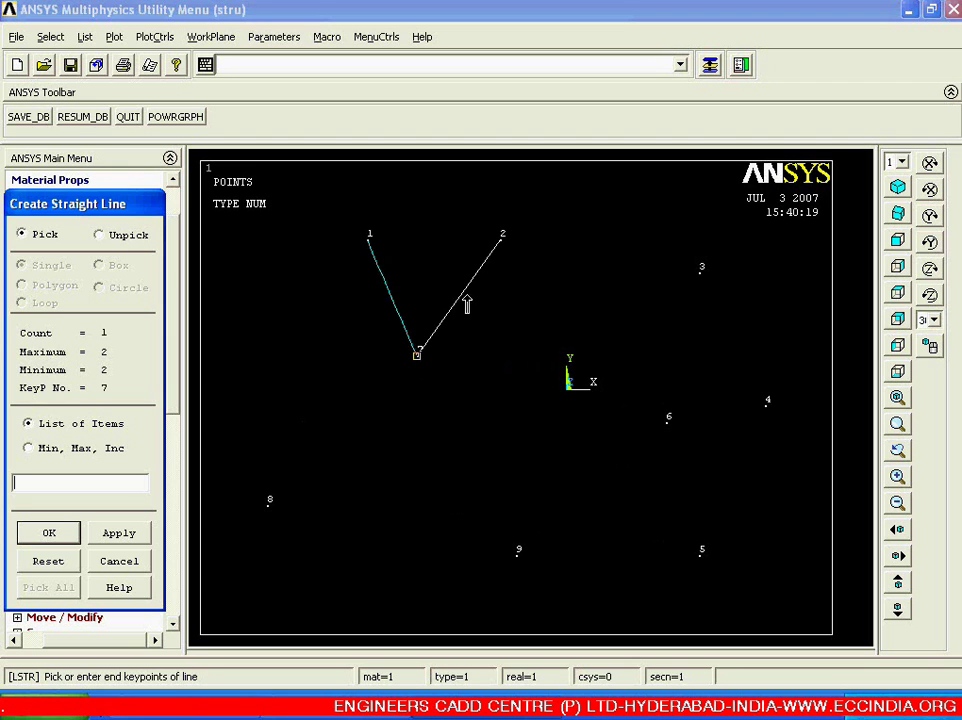
click(672, 312)
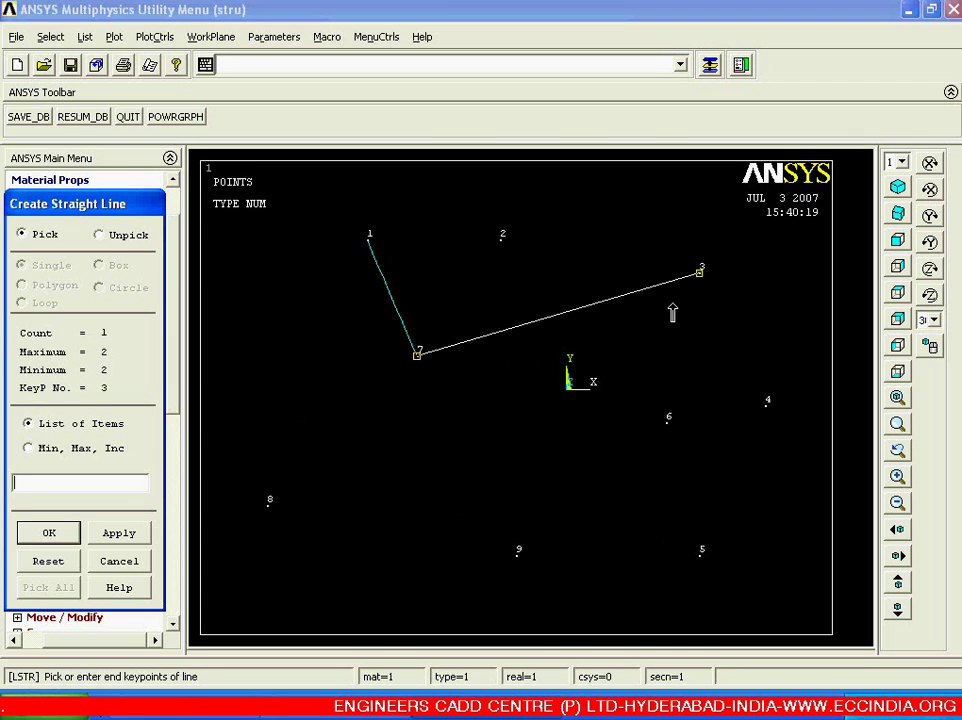
click(692, 303)
click(513, 252)
click(508, 248)
click(386, 240)
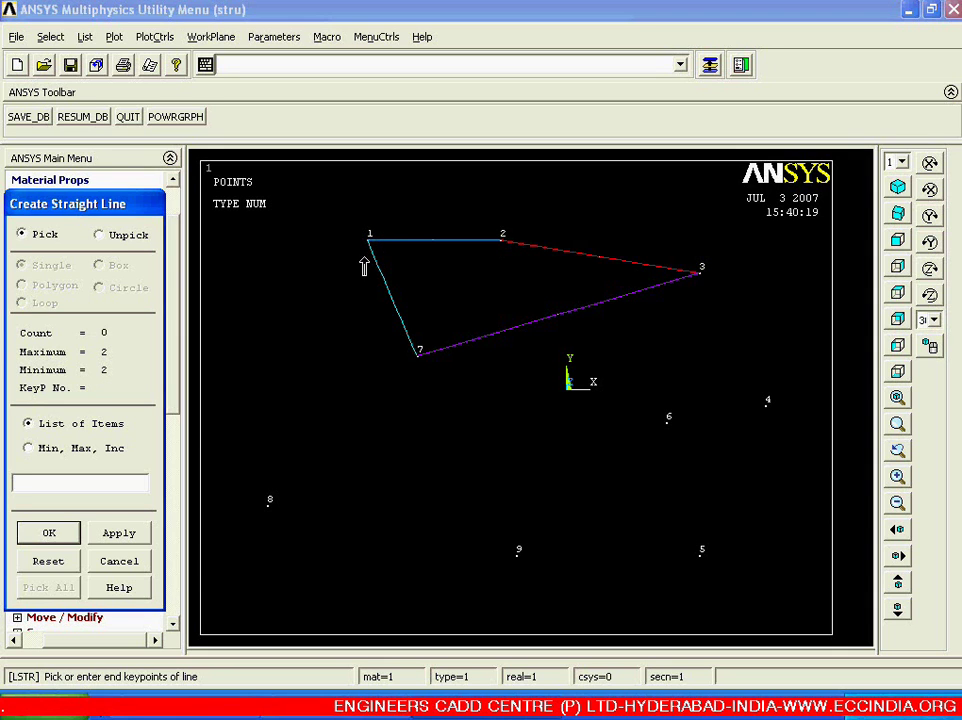
click(45, 532)
right_click(268, 375)
click(286, 304)
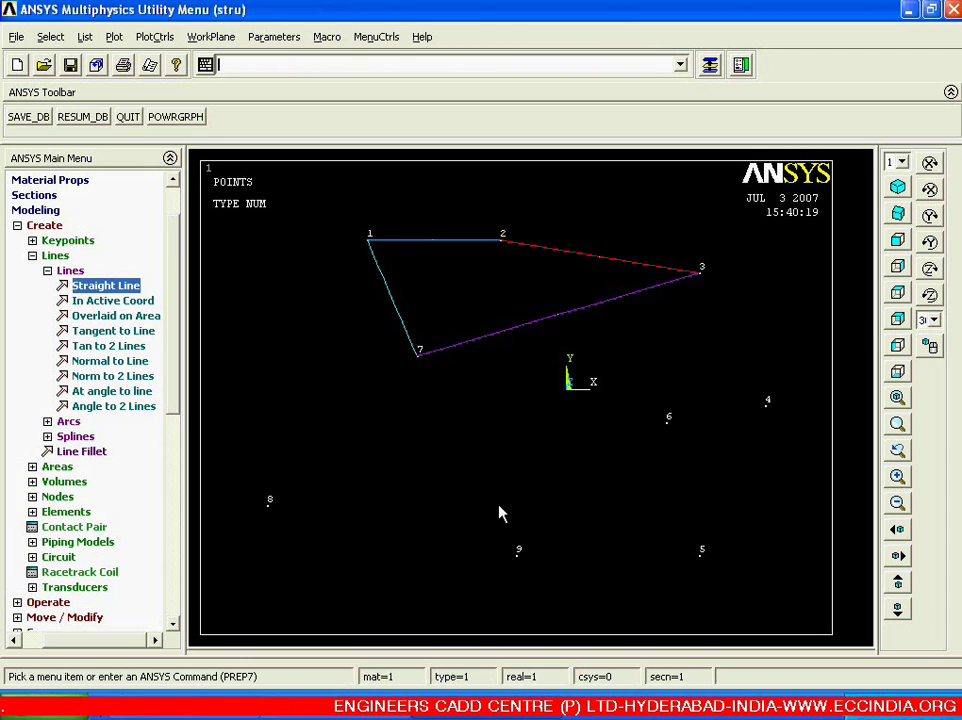
Delete only the line between keypoints 1 and 7, leaving its keypoints in place.
click(70, 268)
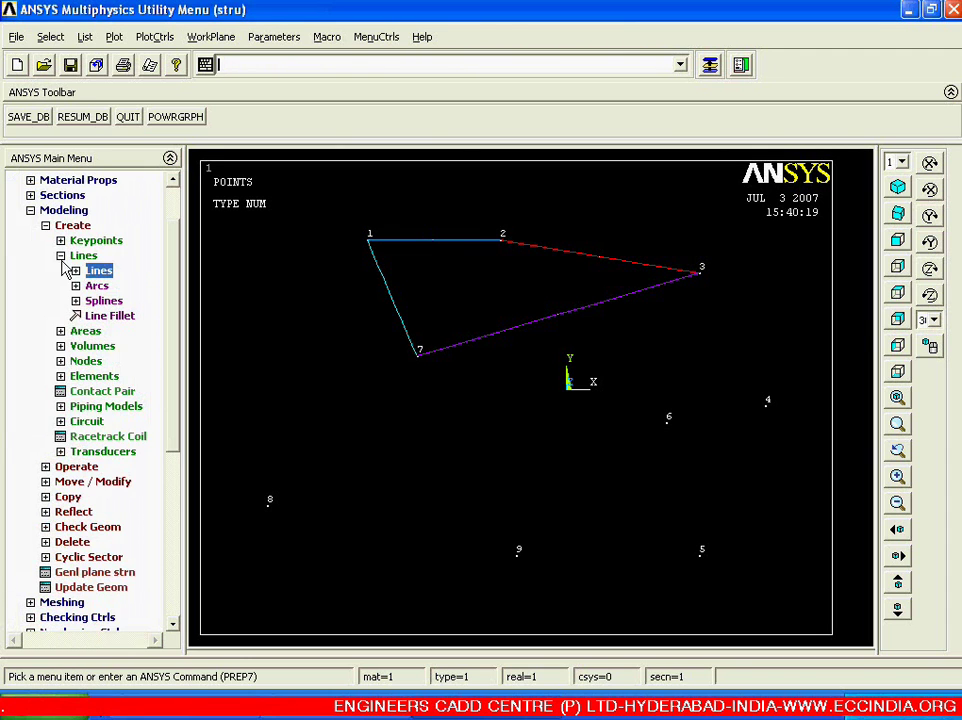
click(72, 256)
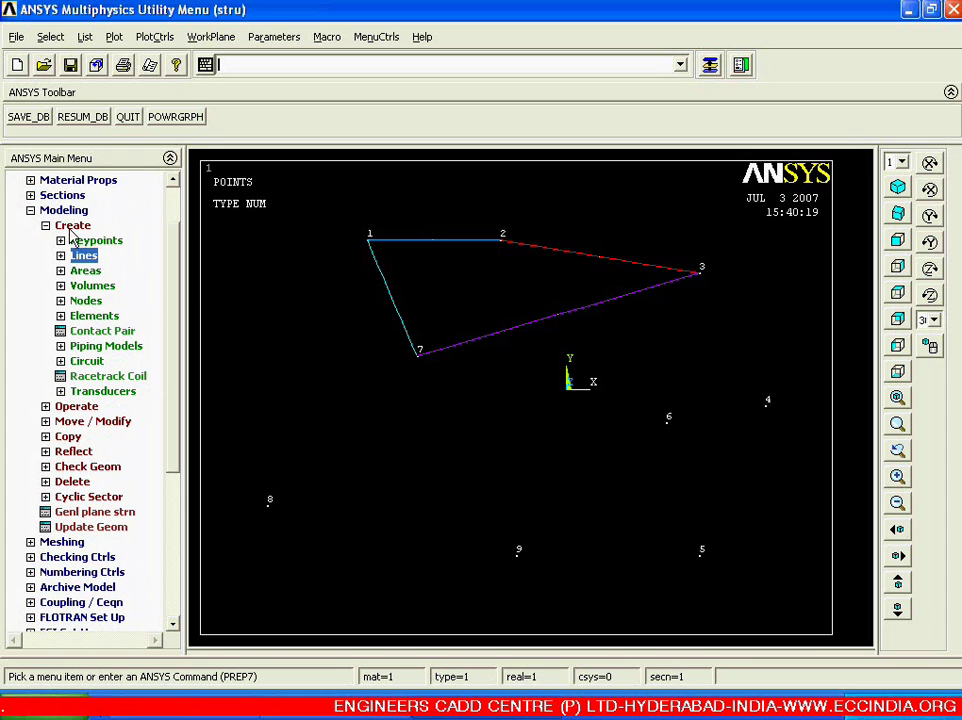
click(72, 227)
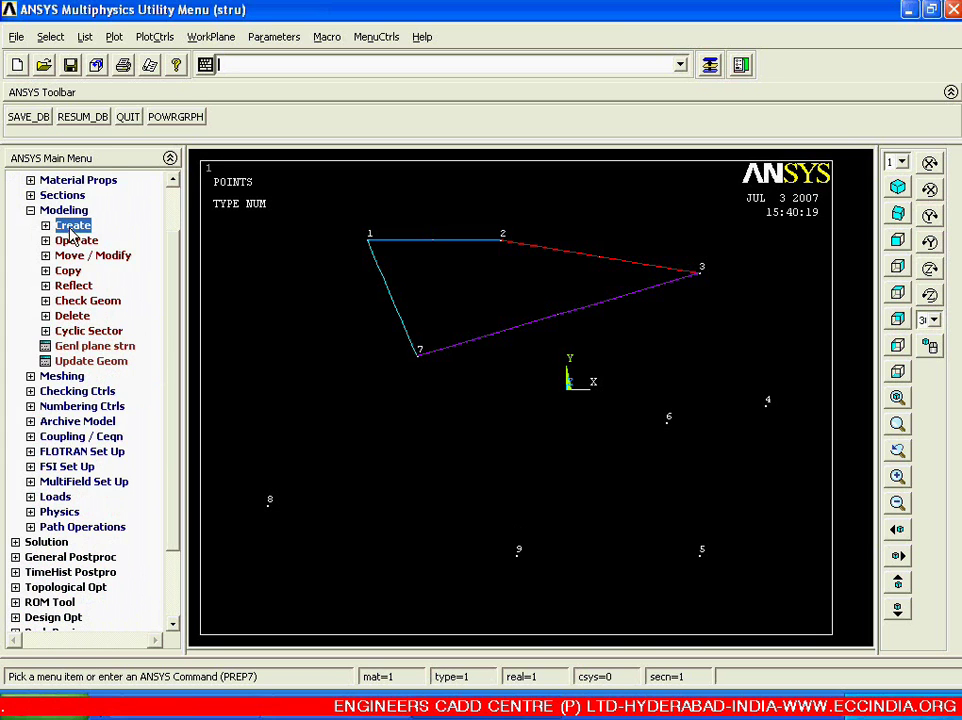
click(72, 316)
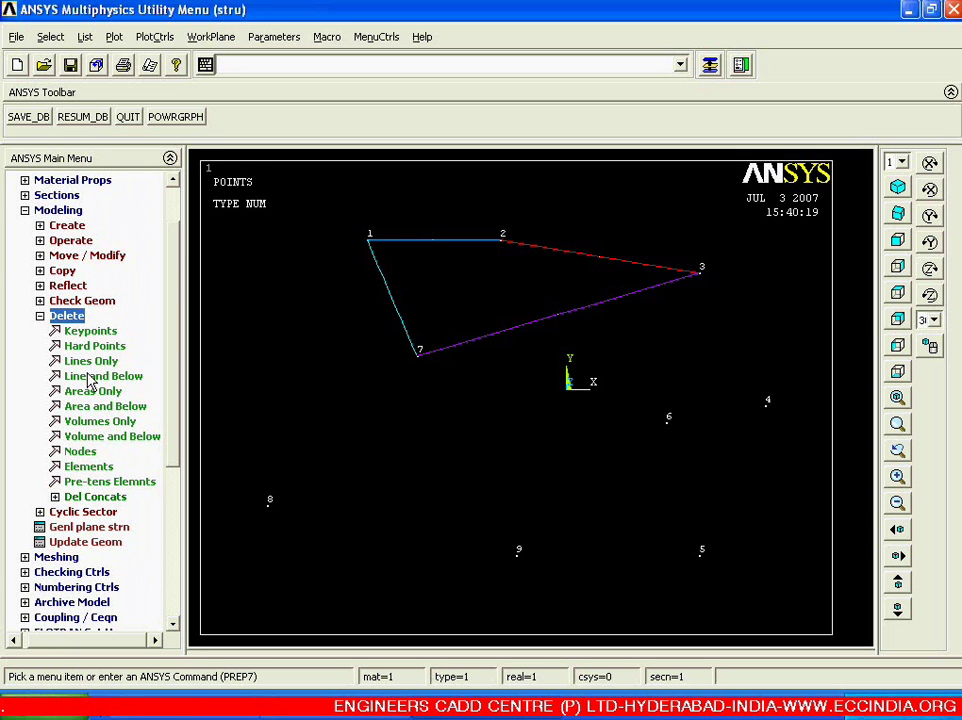
click(90, 362)
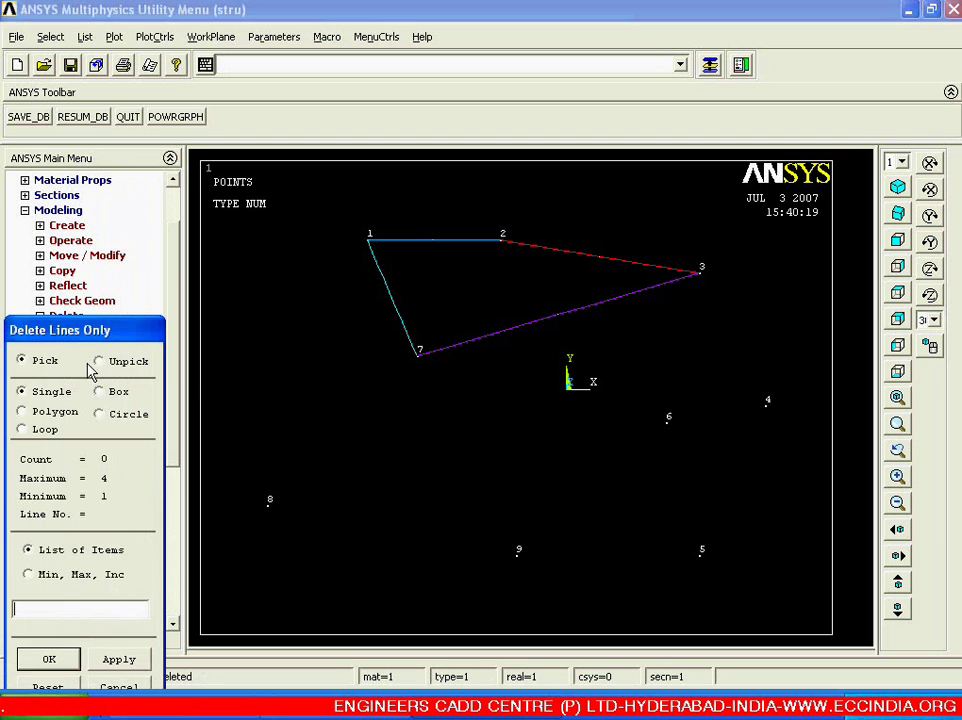
click(369, 314)
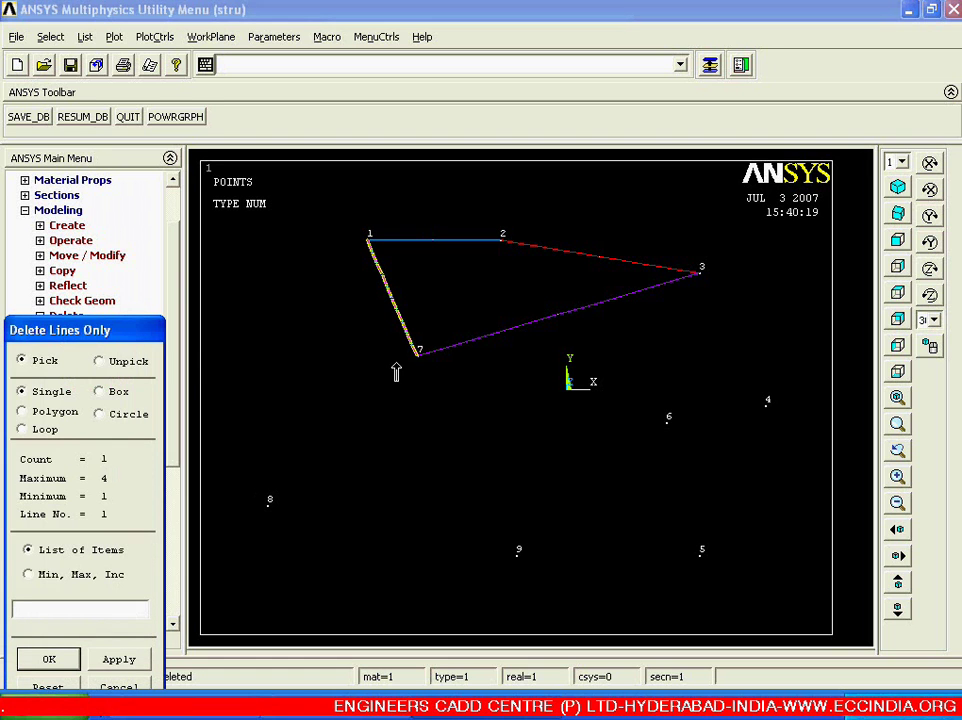
click(49, 659)
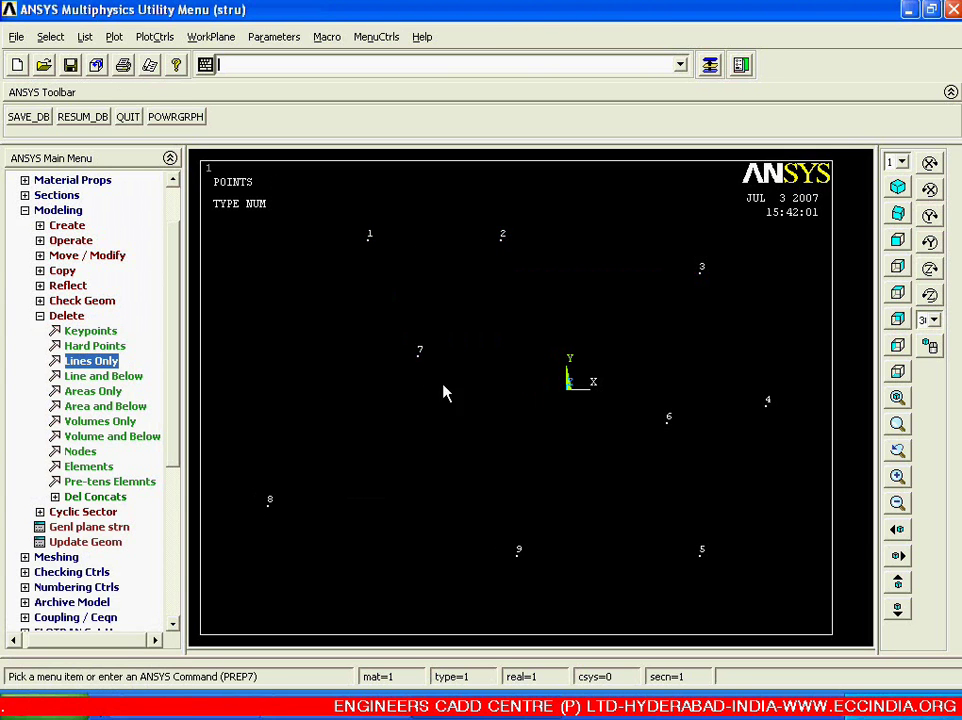
Plot the lines alone, then display lines and keypoints together with Multi-Plots.
click(114, 38)
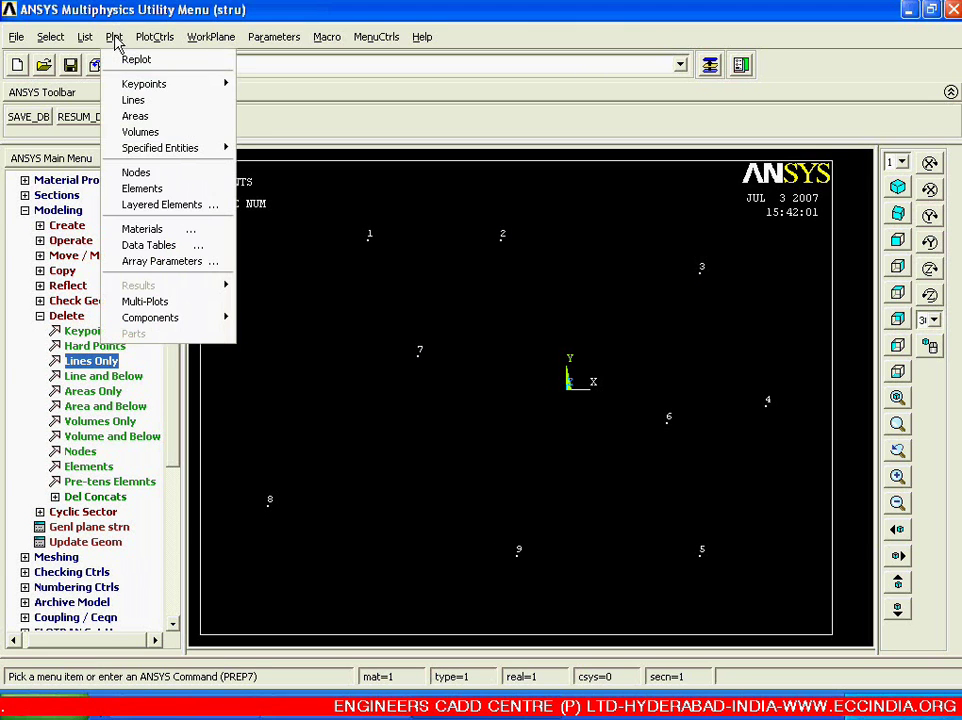
click(135, 101)
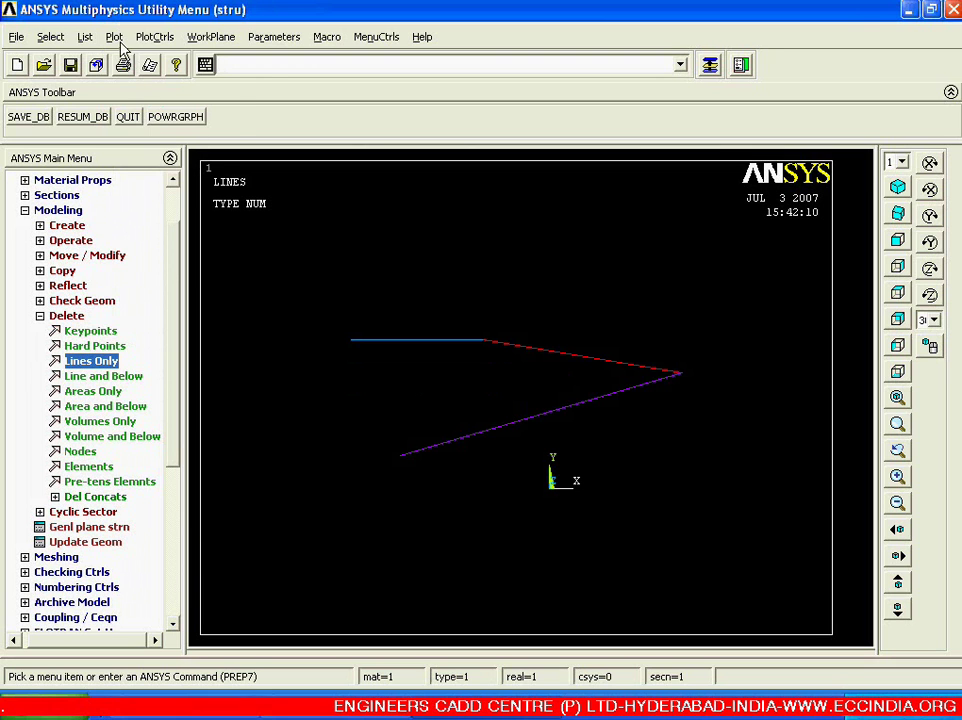
click(118, 40)
click(135, 104)
click(113, 37)
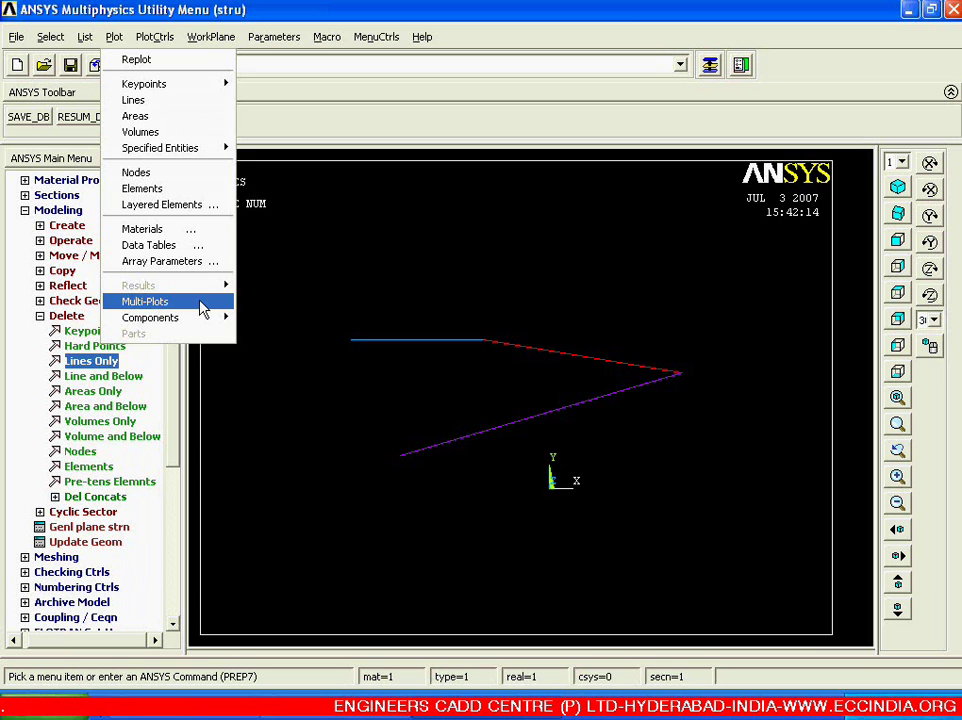
click(203, 309)
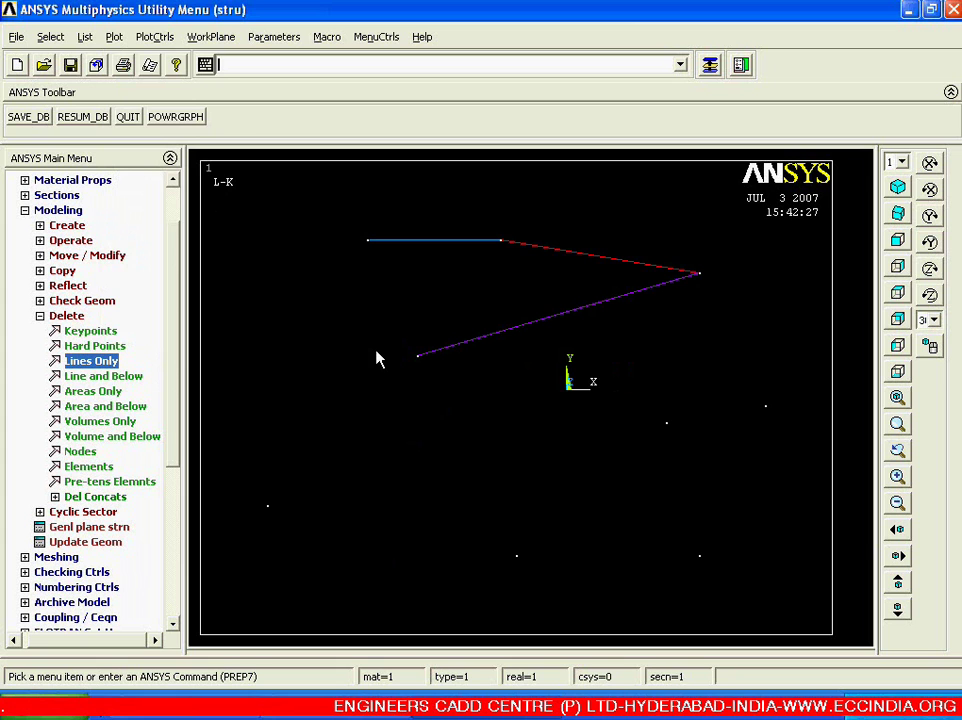
Turn on keypoint numbers and line numbers in the plot numbering controls and replot.
click(155, 37)
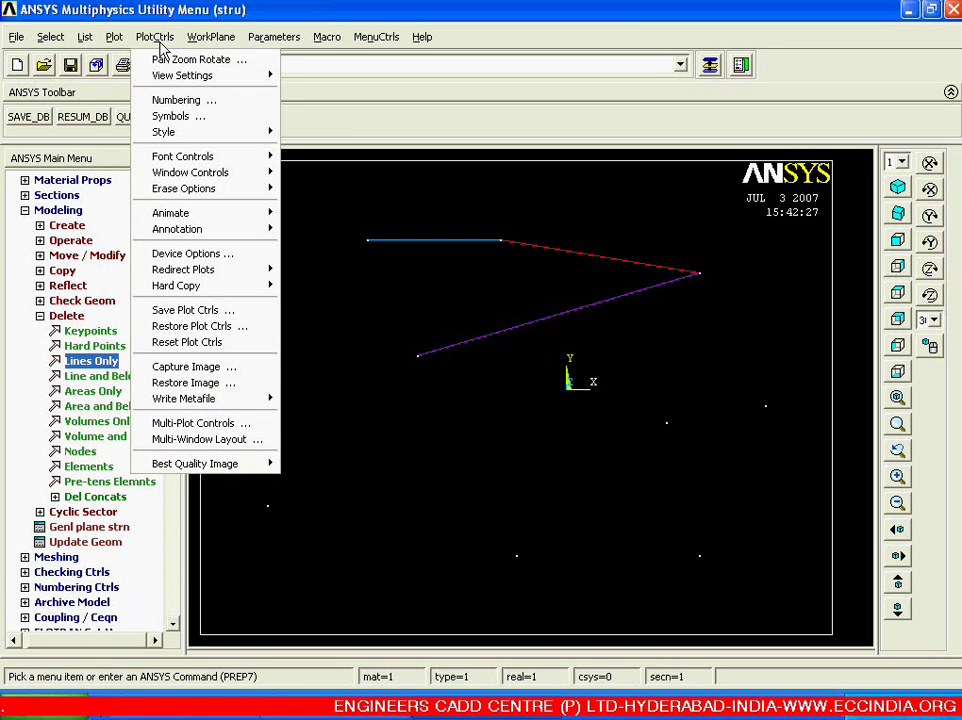
click(214, 104)
drag(386, 173, 361, 91)
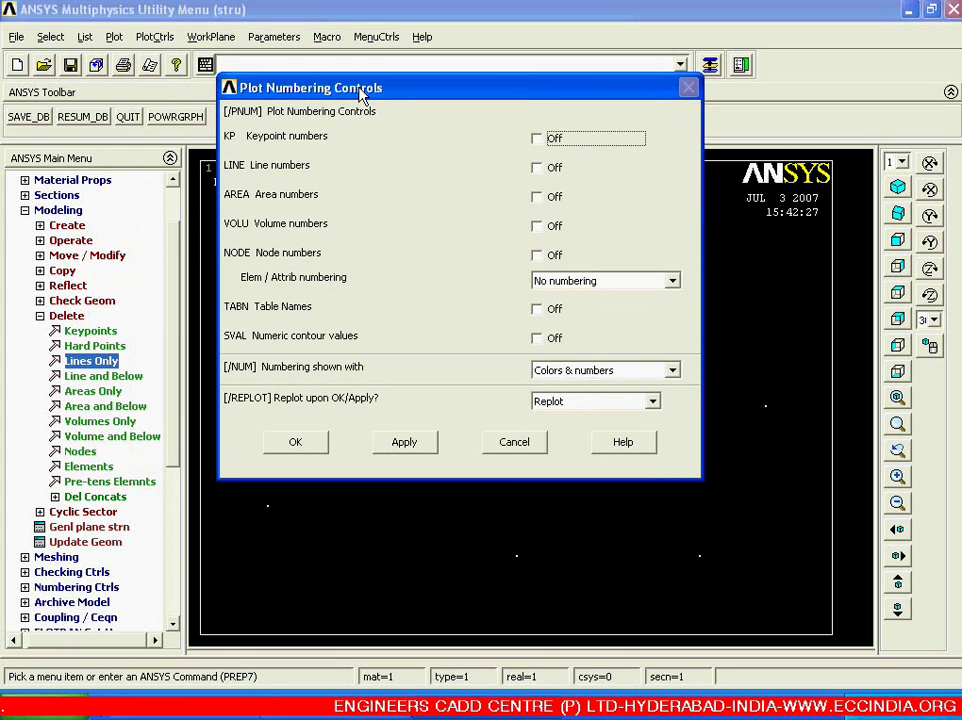
click(538, 140)
click(538, 168)
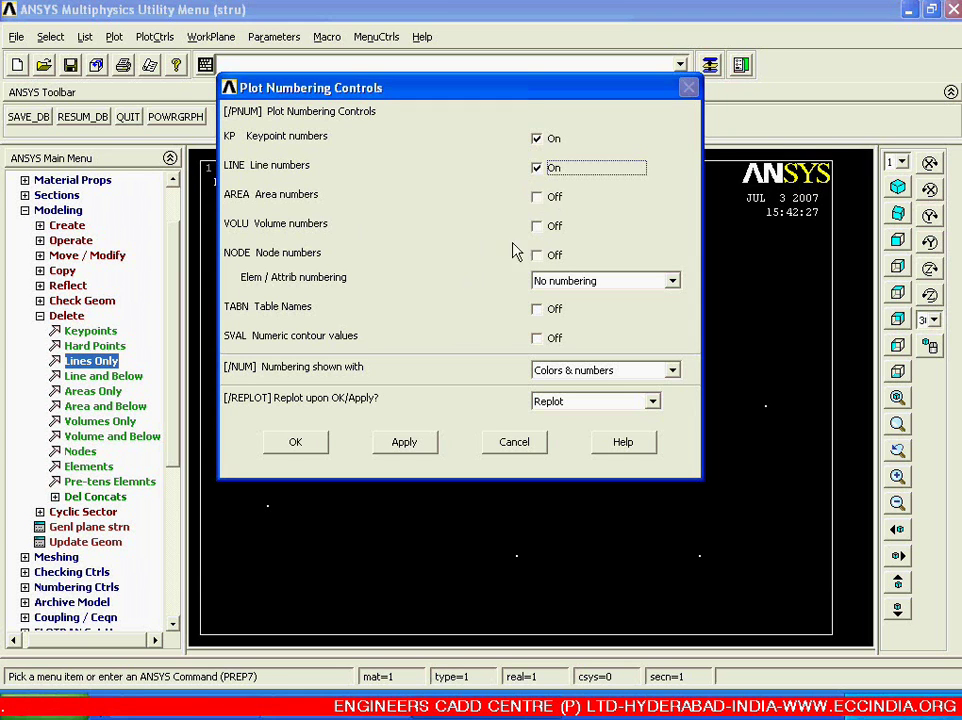
click(295, 443)
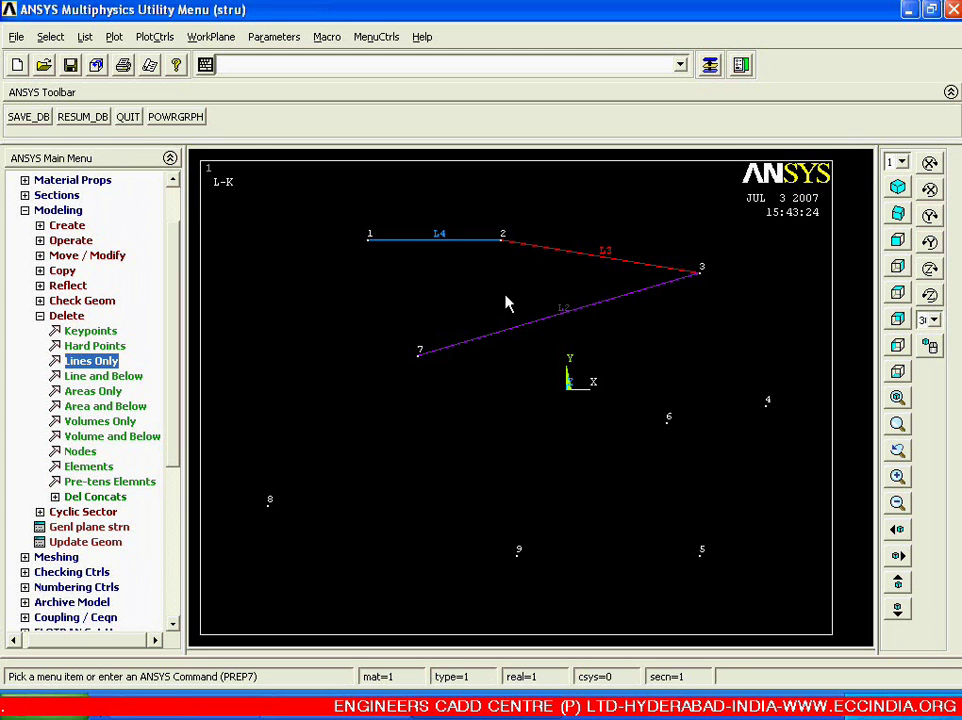
Delete only line L4 between keypoints 1 and 2, keeping its keypoints, and replot the model.
click(101, 366)
drag(118, 336, 133, 236)
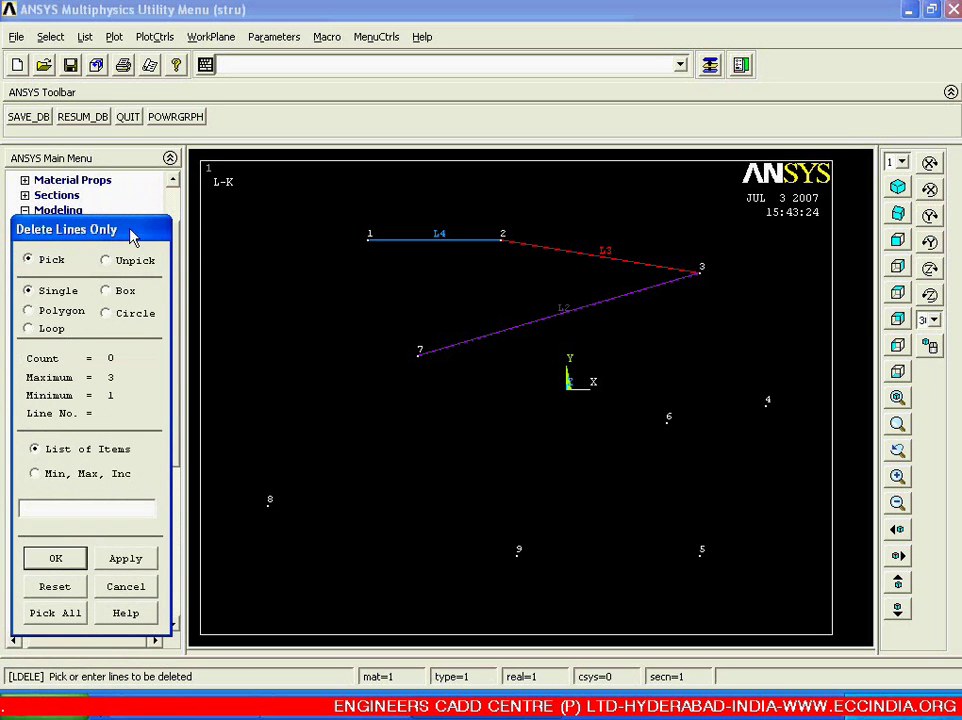
click(395, 270)
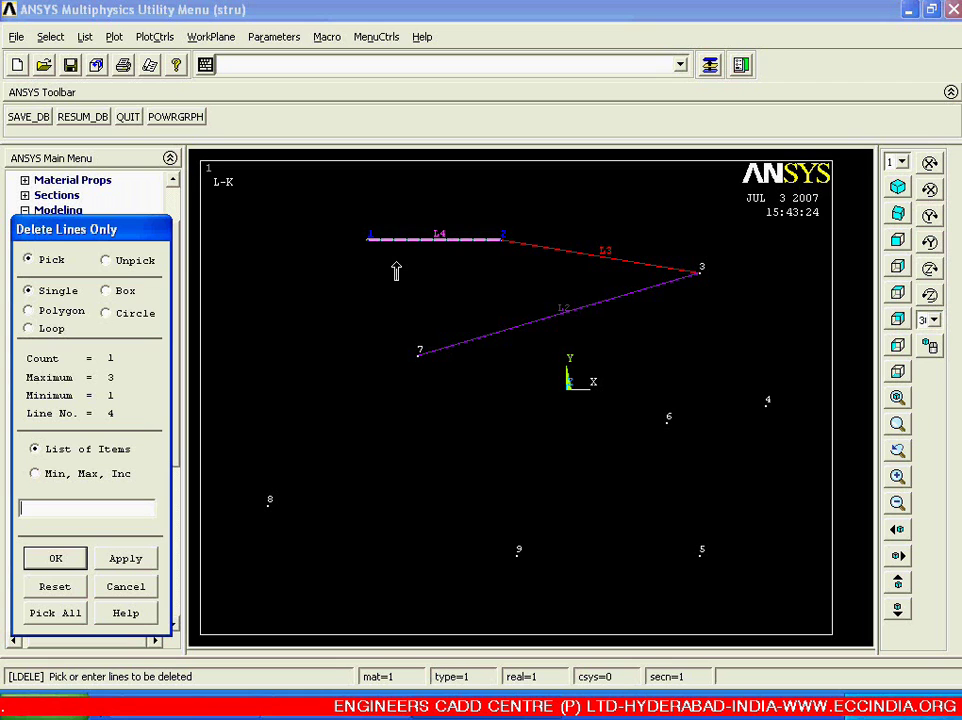
right_click(403, 245)
click(401, 238)
right_click(438, 268)
click(438, 268)
click(62, 558)
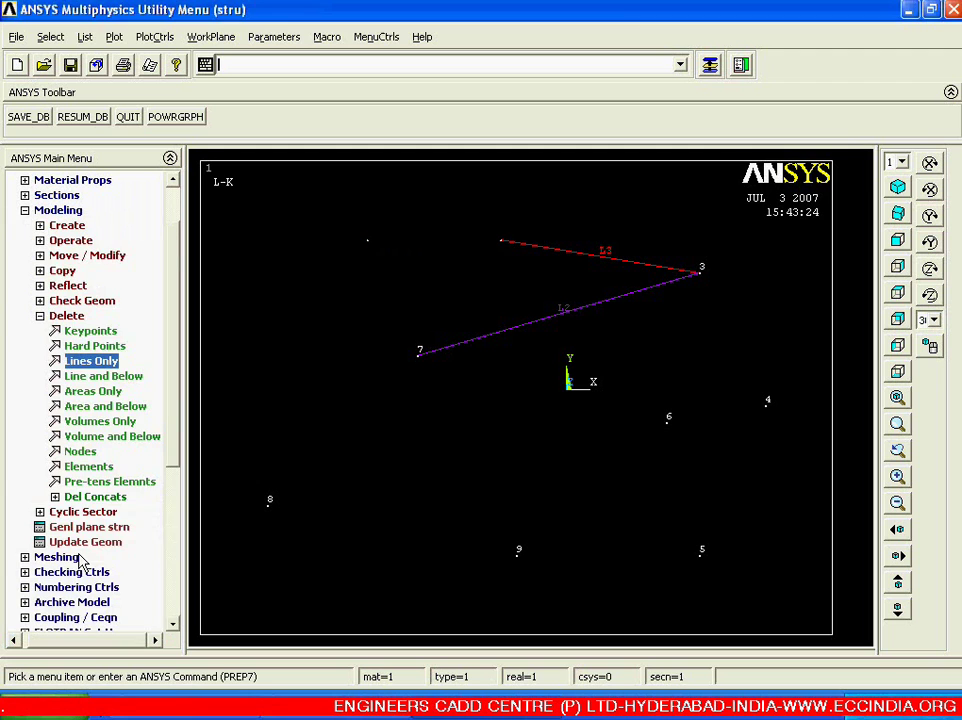
right_click(302, 408)
click(333, 417)
Delete line L2 between keypoints 3 and 7 together with its unshared keypoints, and replot the model.
click(98, 378)
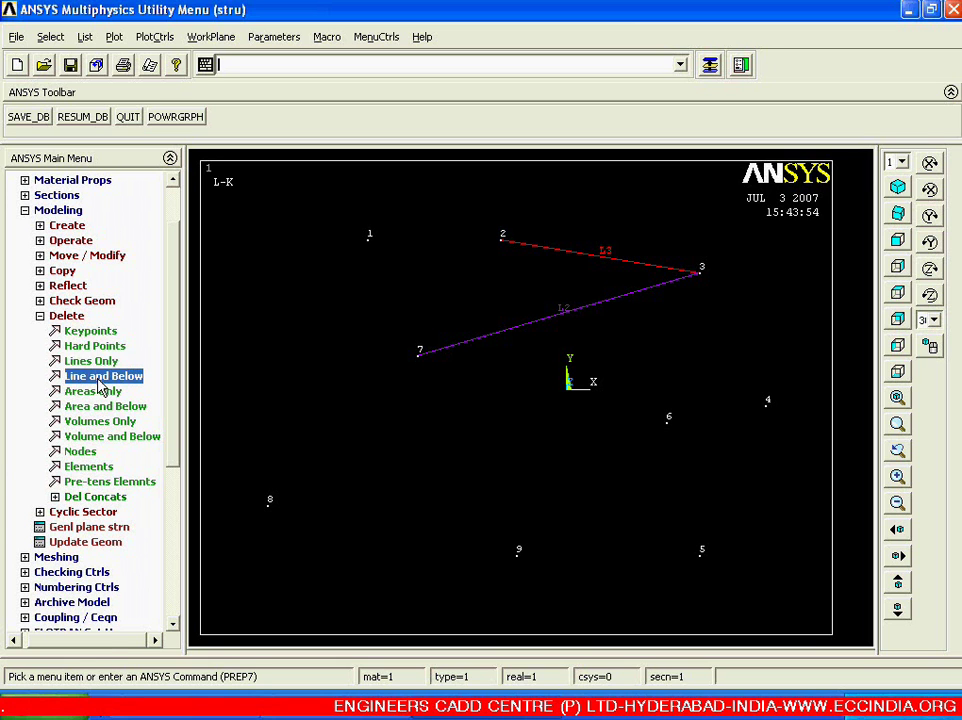
click(487, 336)
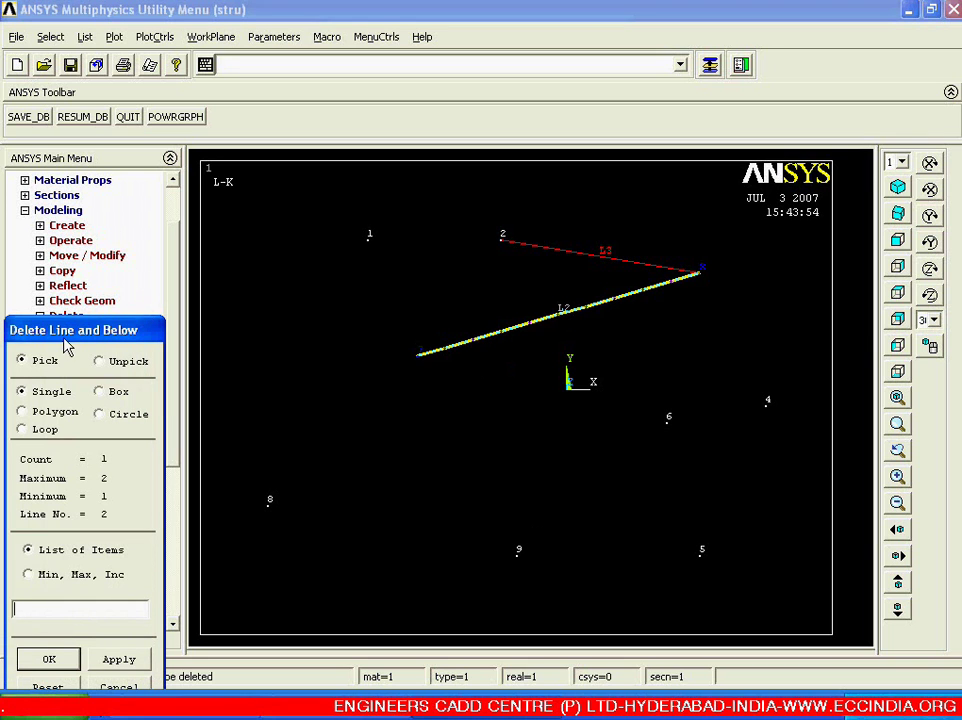
drag(119, 339, 138, 274)
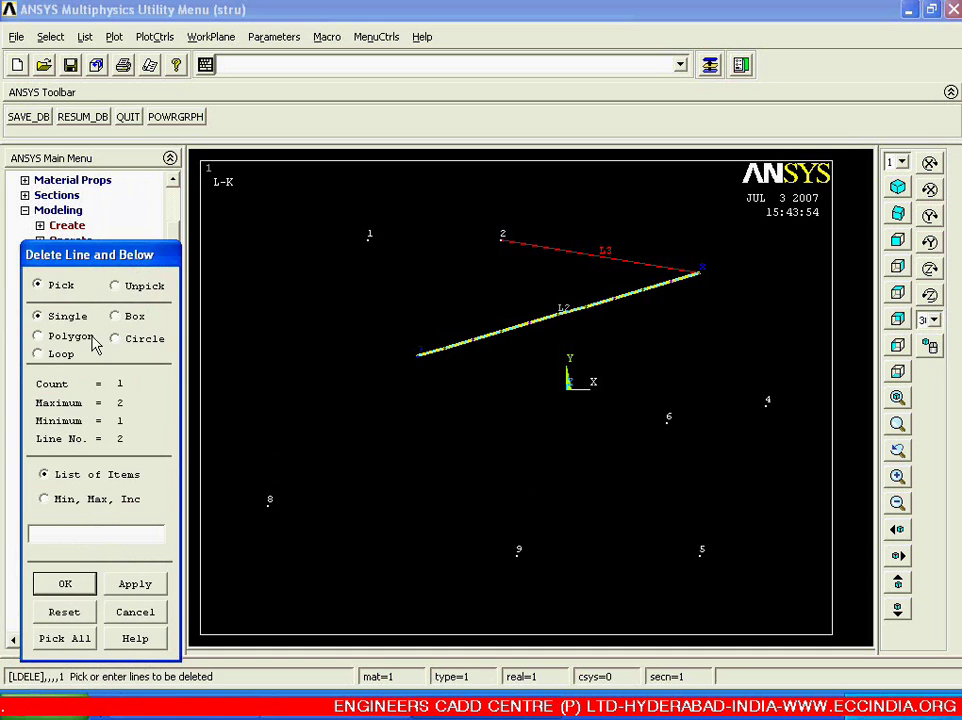
click(64, 586)
right_click(369, 412)
click(381, 421)
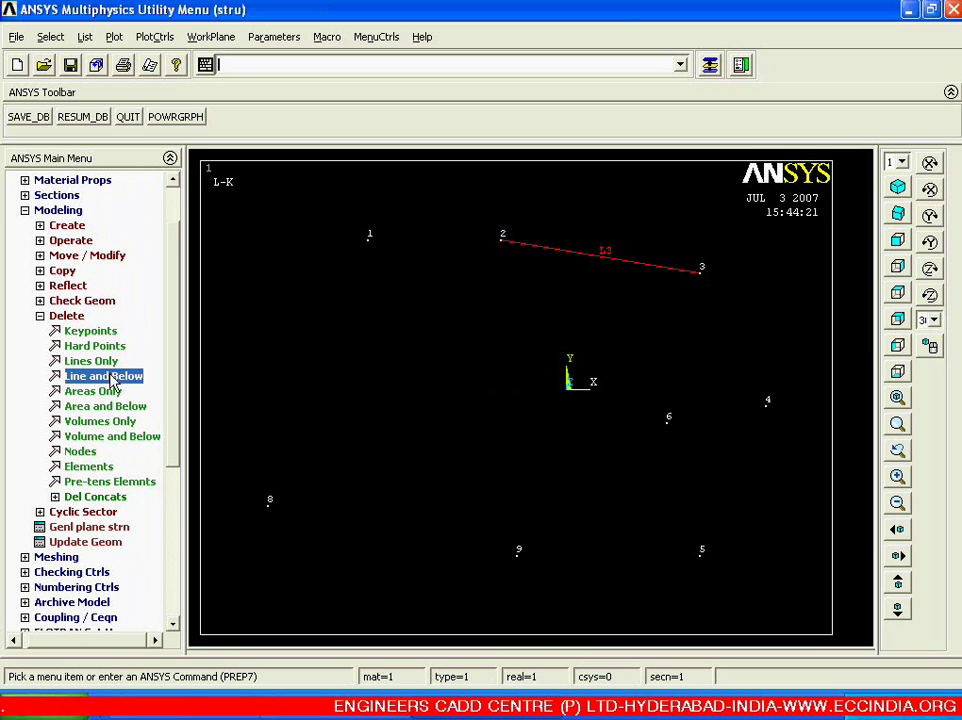
Create a straight line between keypoints 6 and 5.
double_click(70, 318)
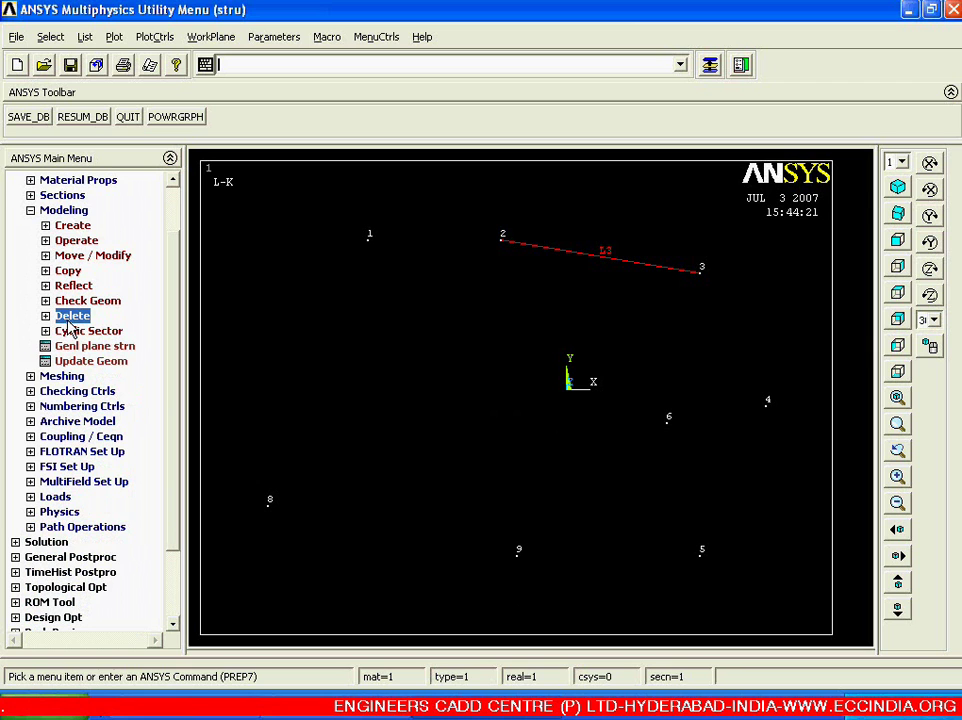
click(67, 231)
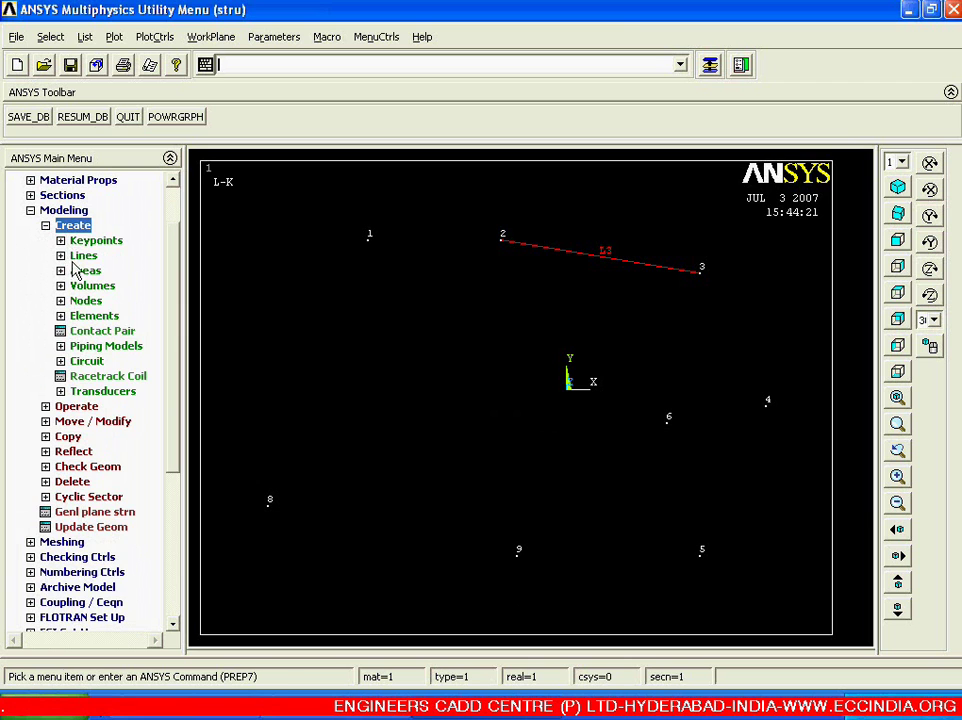
click(73, 256)
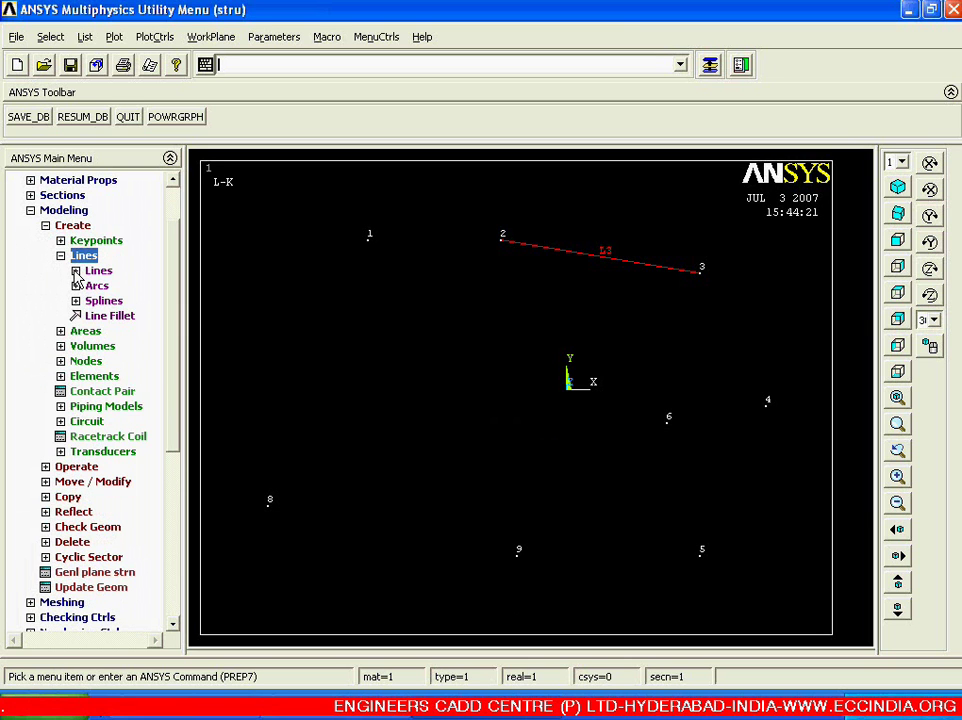
click(75, 272)
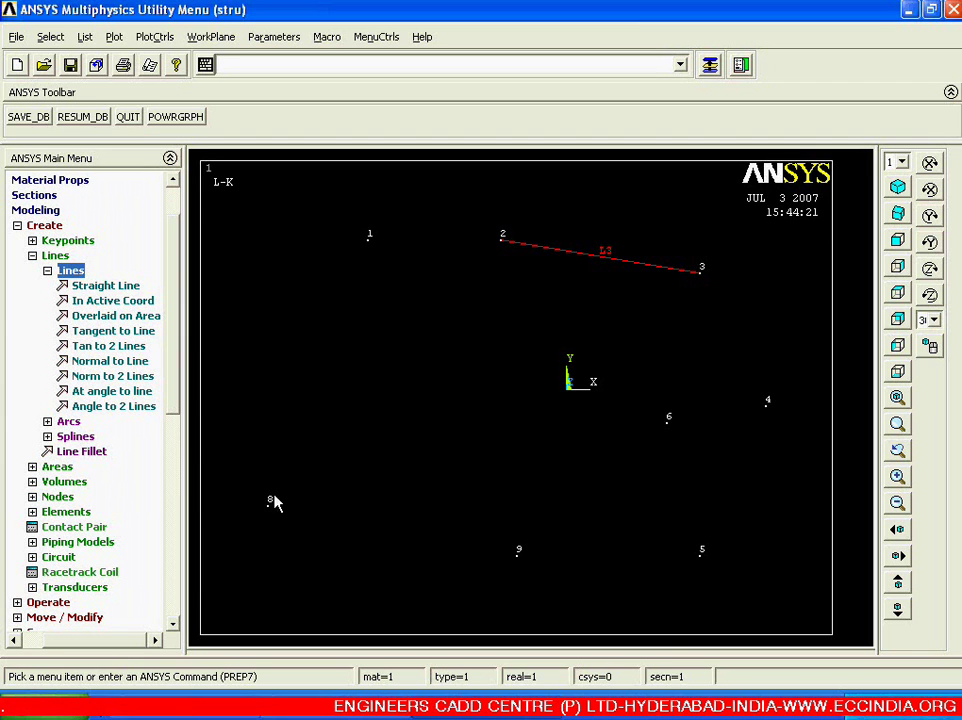
click(80, 285)
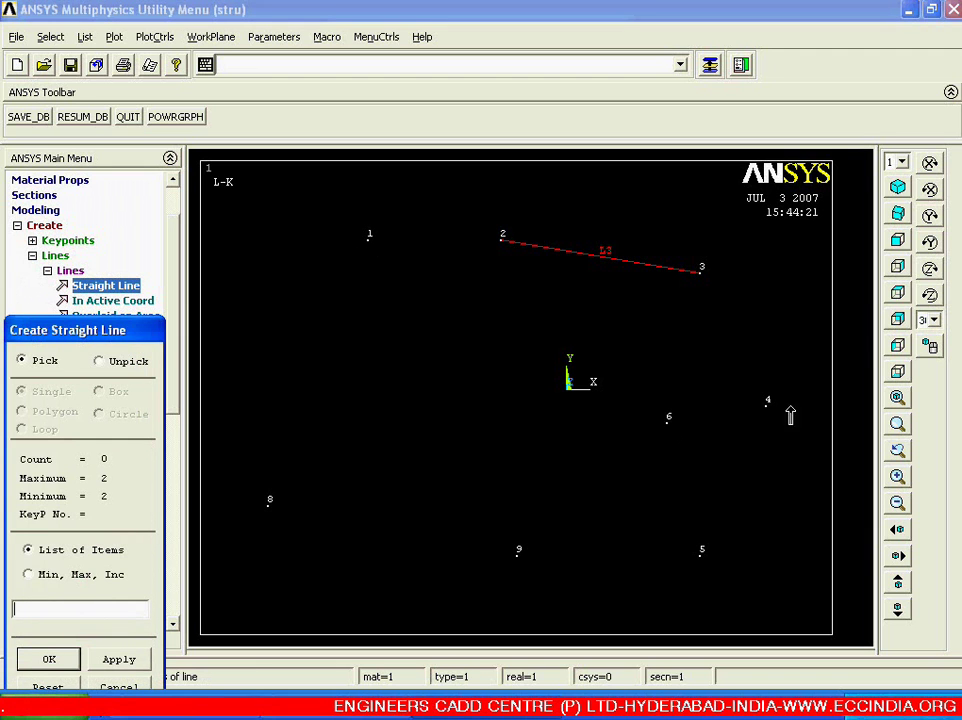
click(692, 429)
click(726, 562)
middle_click(563, 532)
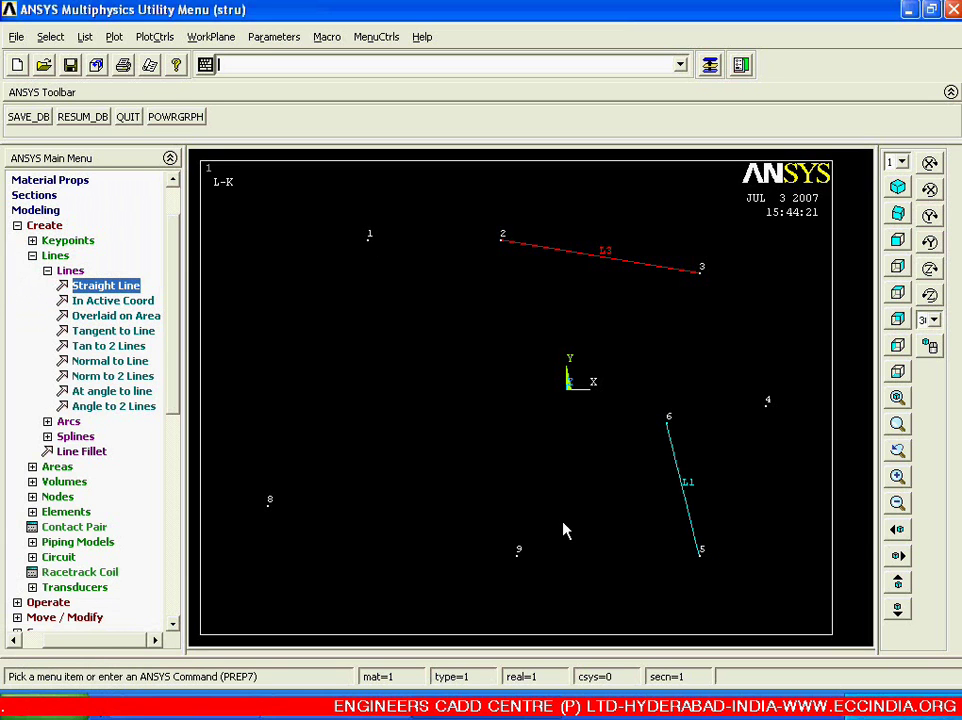
Create a line tangent to line L1 at keypoint 6 and ending at keypoint 4, without an orientation point.
ctrl+drag(659, 515, 350, 458)
ctrl+drag(533, 447, 414, 522)
ctrl+middle_drag(449, 522, 484, 388)
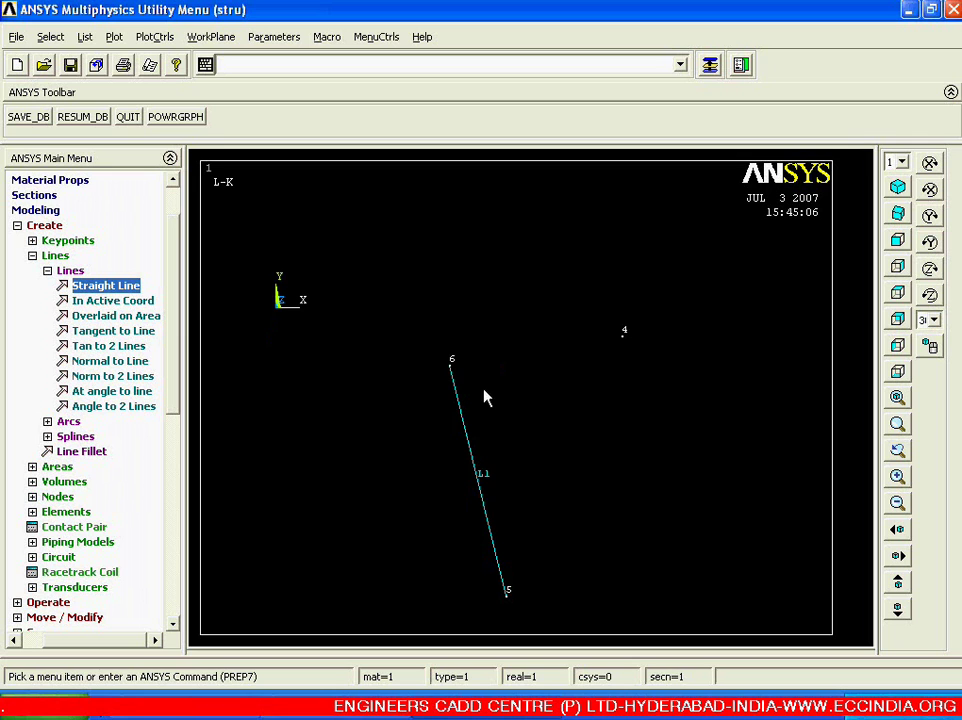
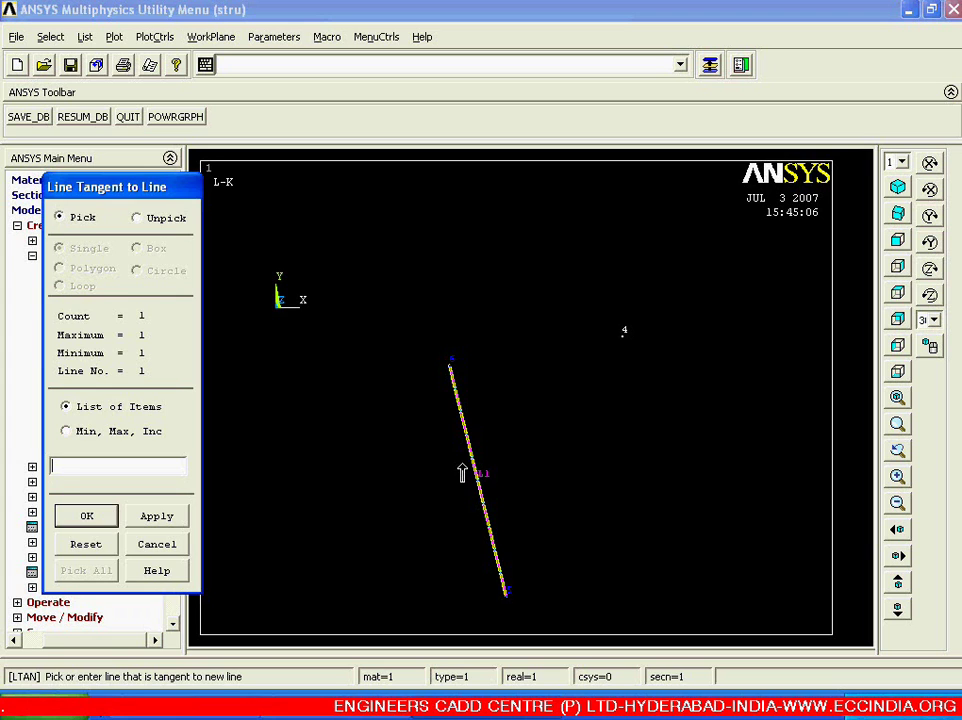
middle_click(462, 472)
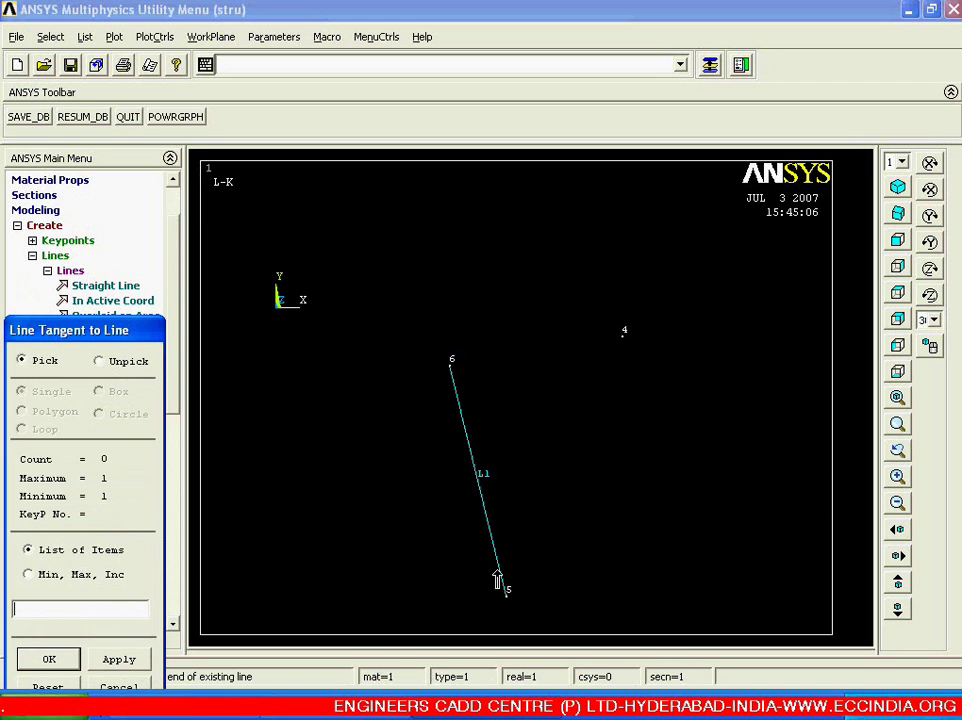
click(437, 376)
middle_click(414, 450)
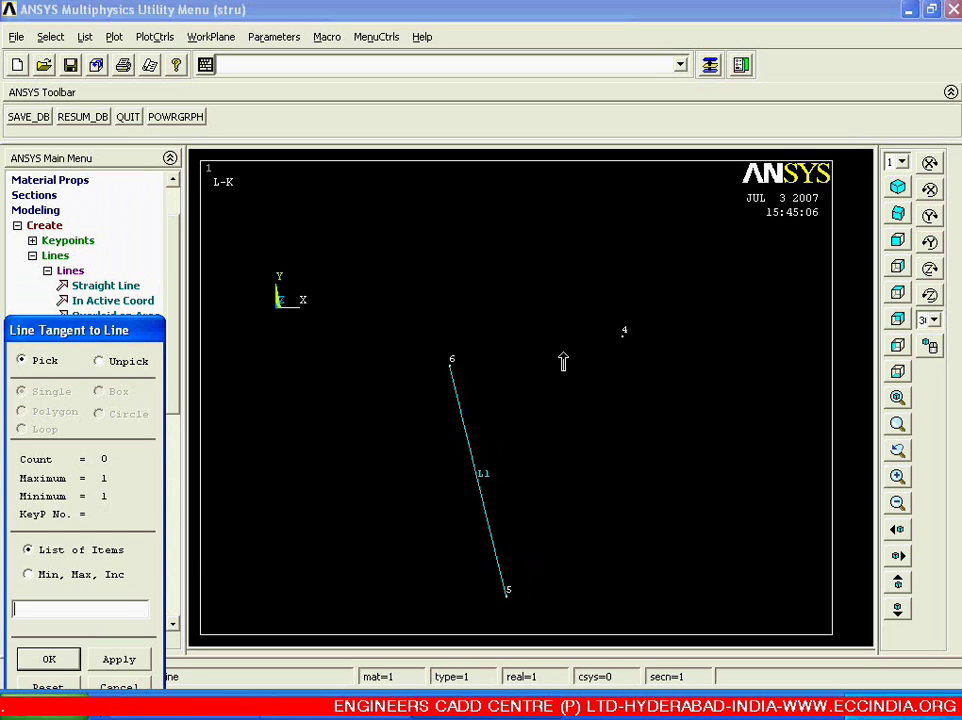
click(615, 356)
middle_click(608, 400)
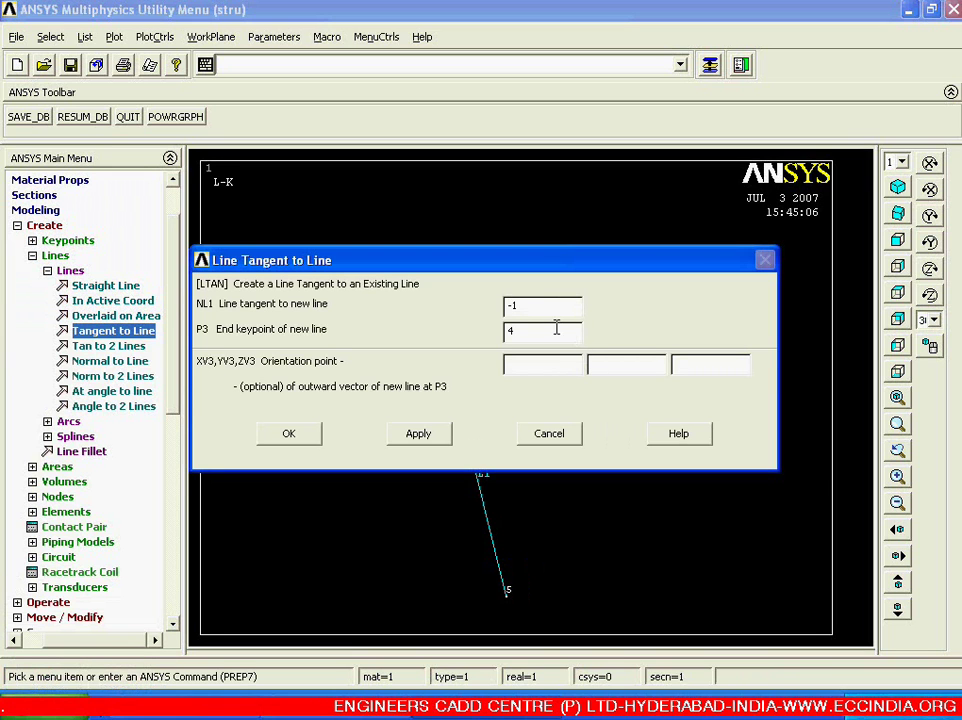
text(-)
click(291, 441)
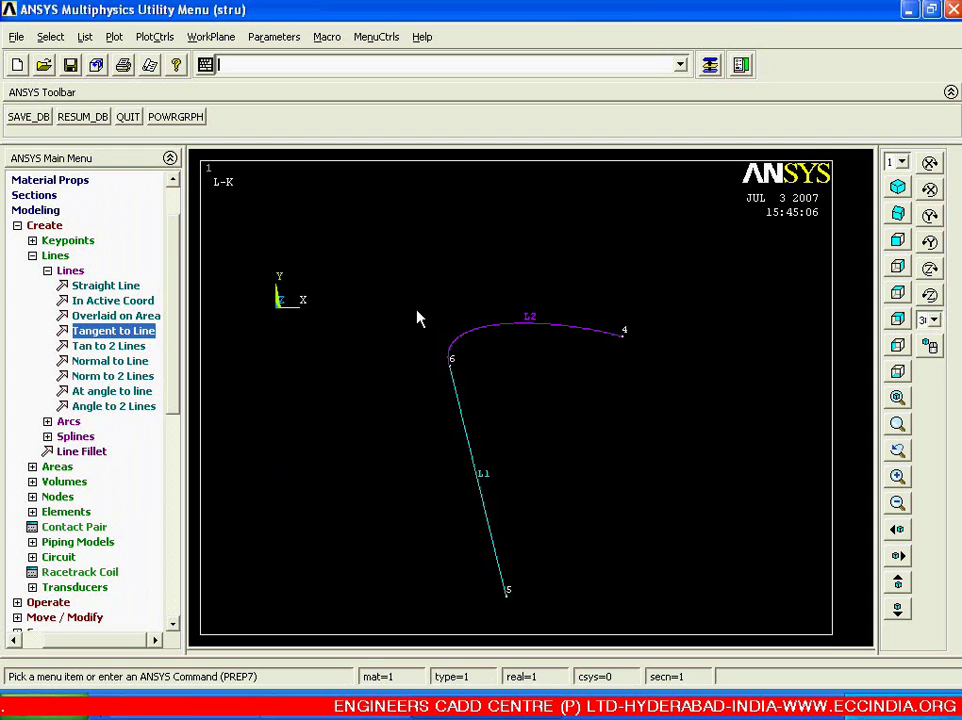
Examine the tangent curve up close where it meets line L1 at keypoint 6 and where it ends at keypoint 4.
drag(414, 275, 595, 410)
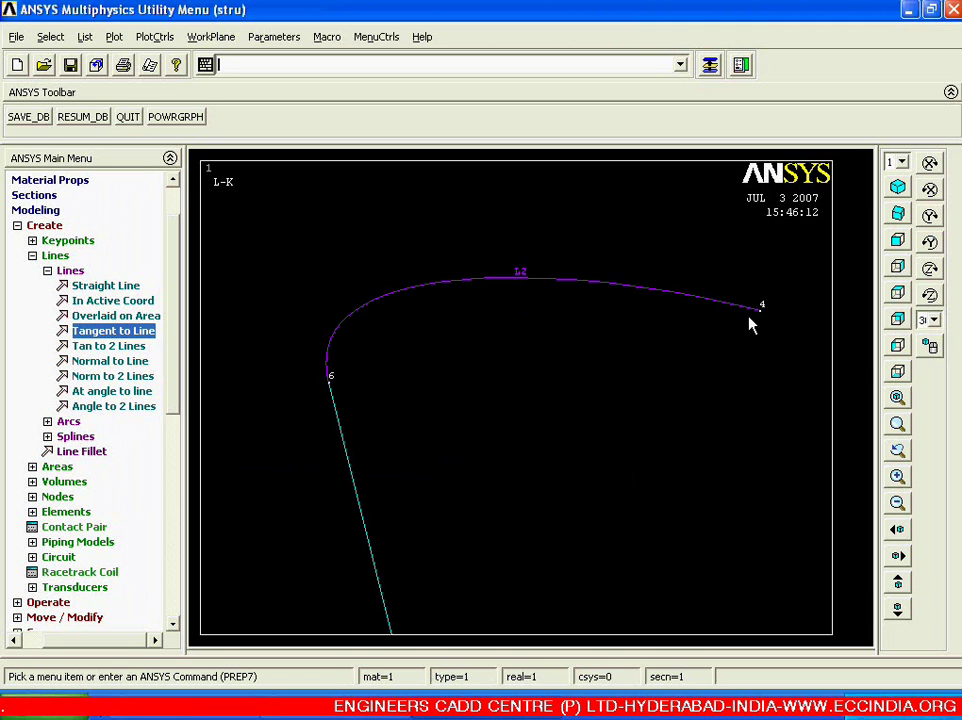
drag(300, 355, 393, 435)
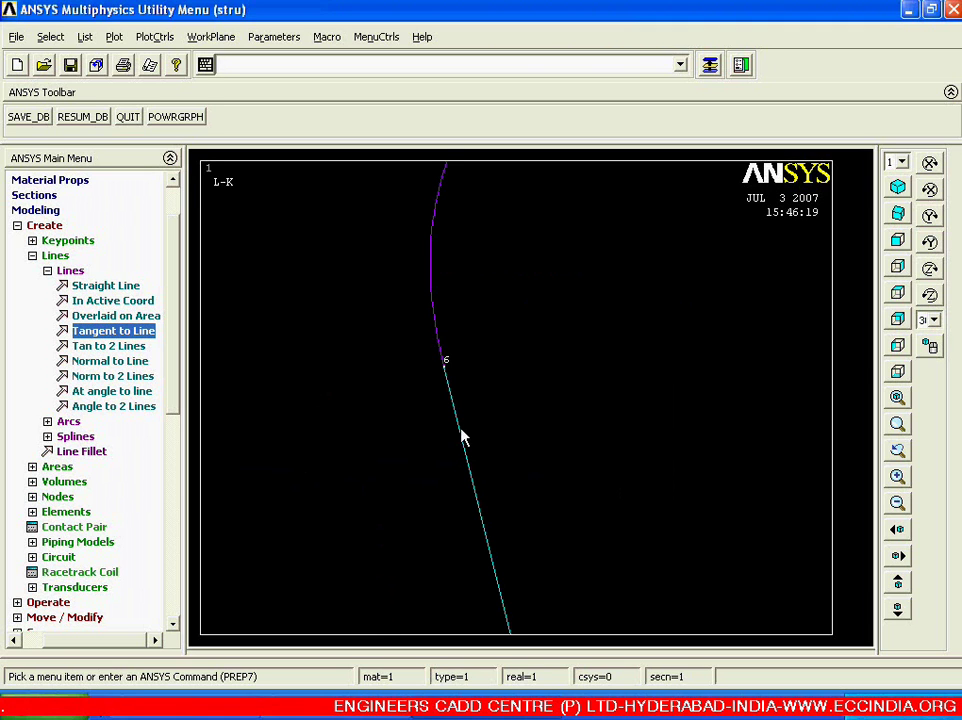
ctrl+right_drag(436, 312, 456, 416)
click(897, 397)
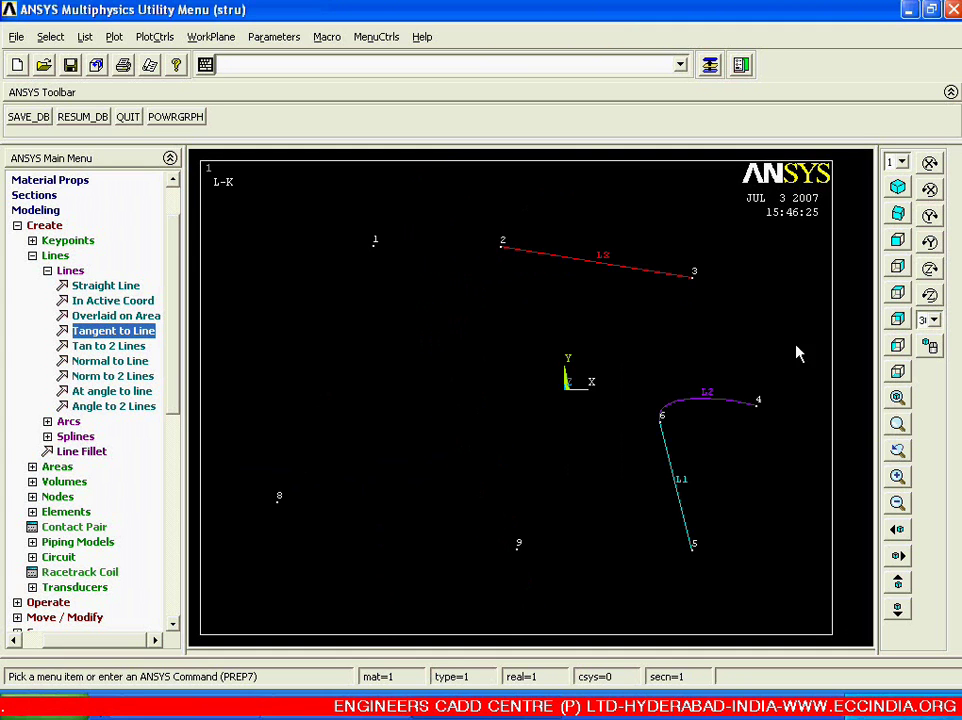
ctrl+right_drag(786, 436, 755, 417)
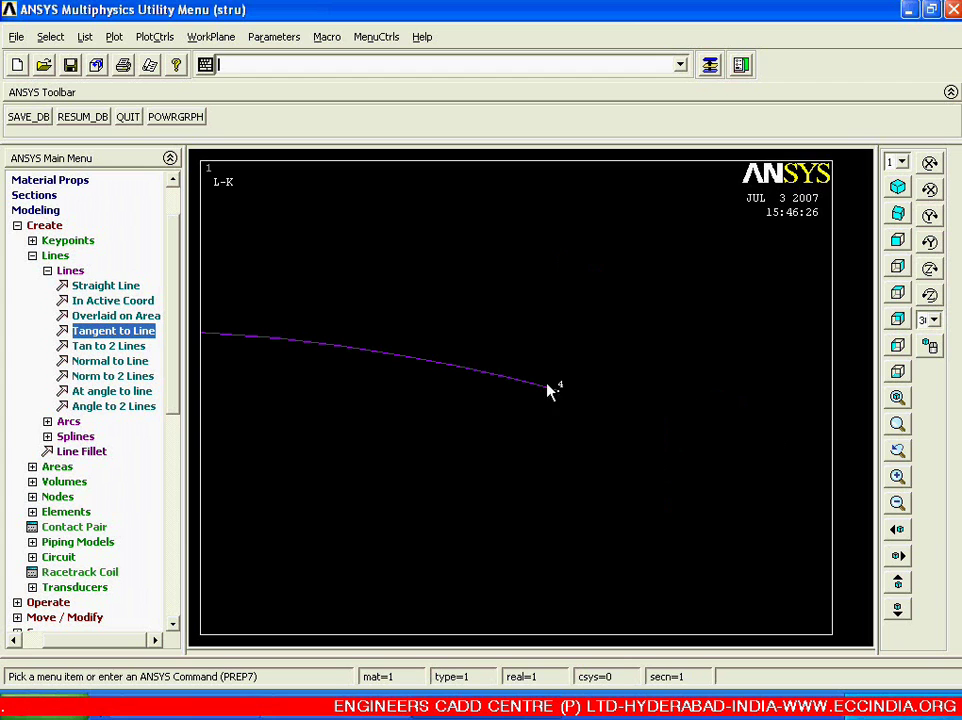
click(897, 397)
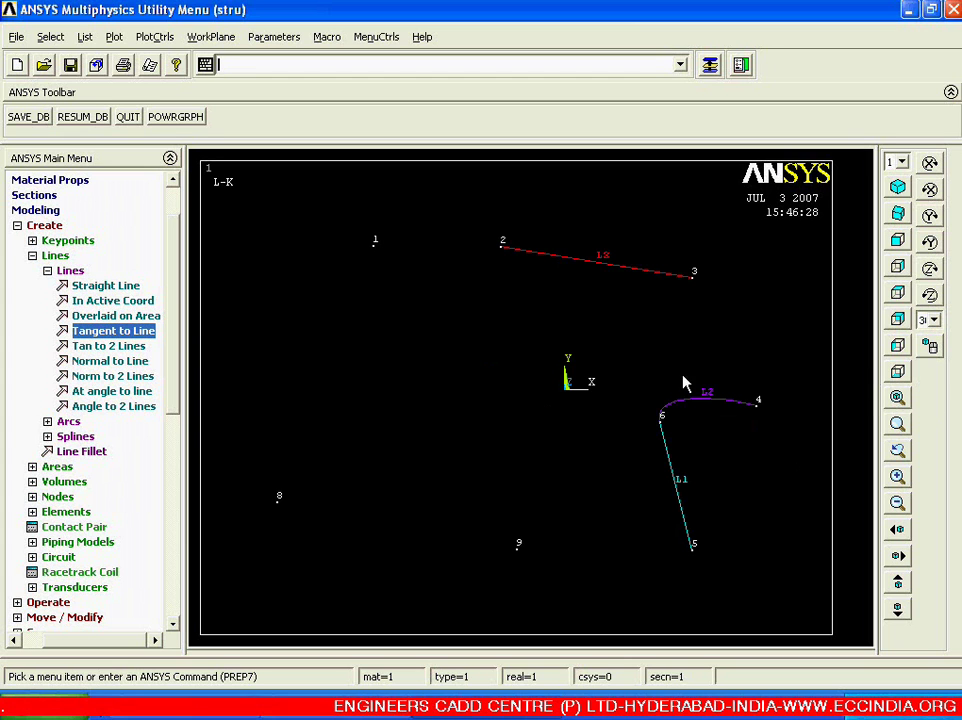
drag(620, 385, 800, 548)
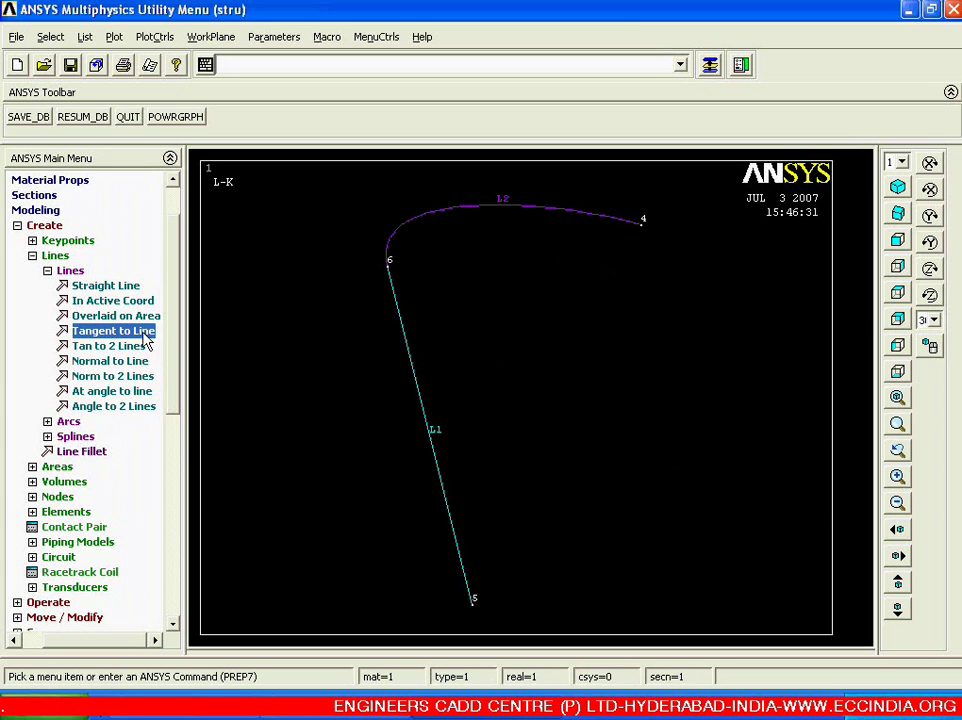
click(79, 269)
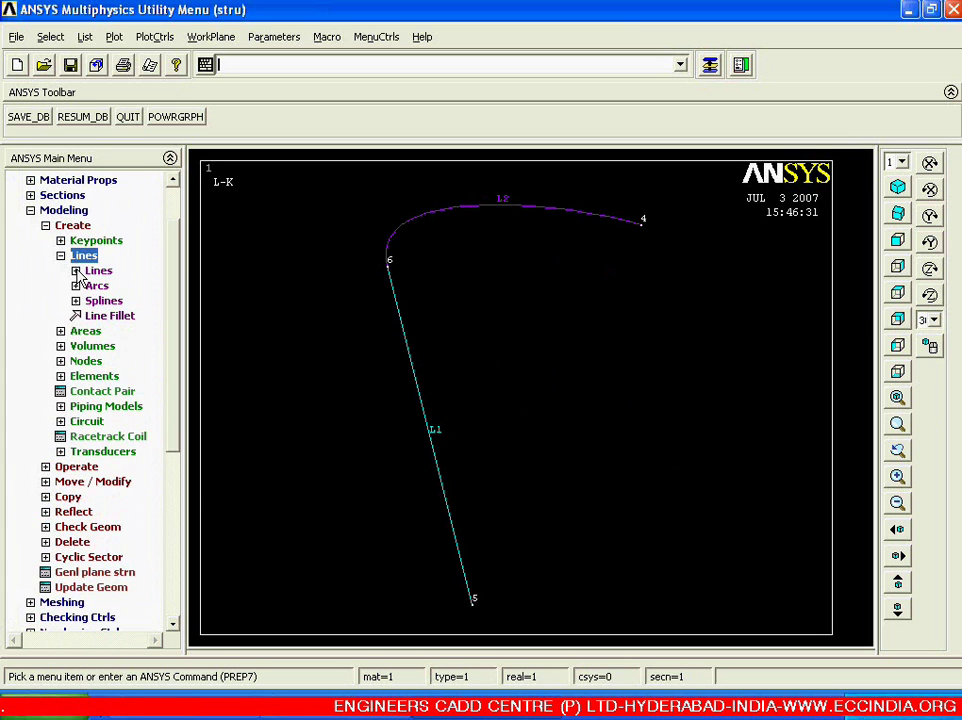
click(78, 269)
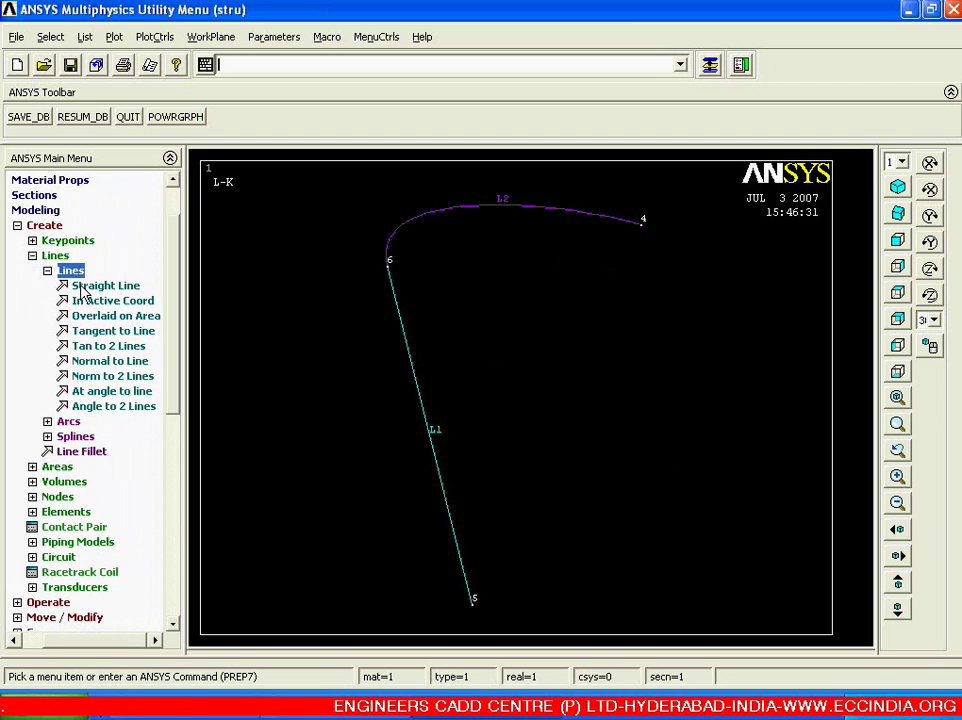
right_click(305, 377)
click(333, 429)
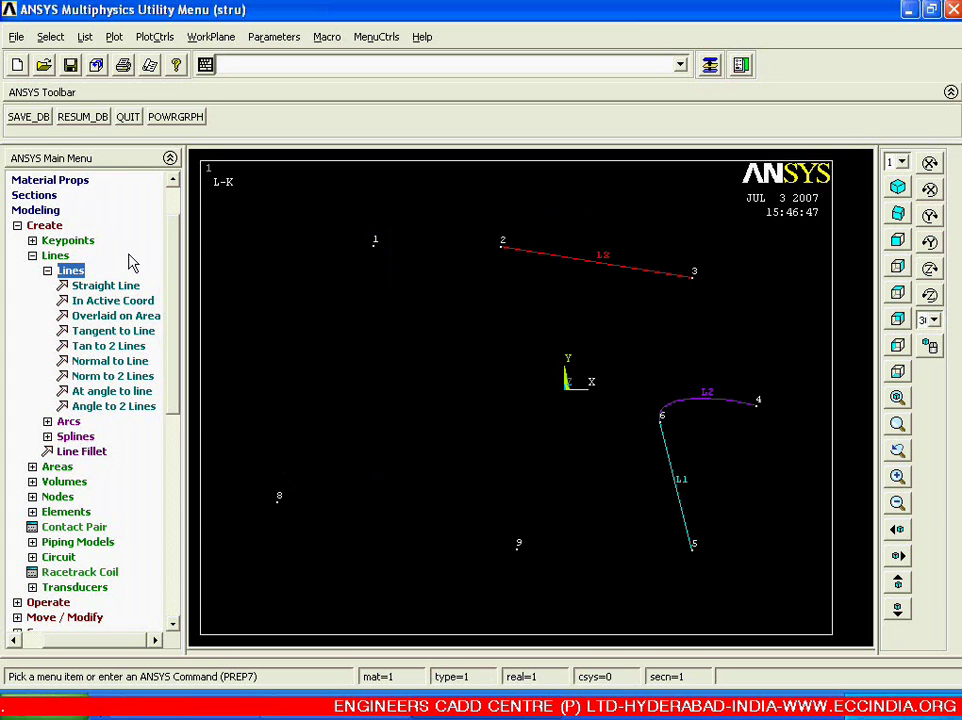
Start a new analysis with jobname stru, saving no information and reading the startup file again, and replot.
click(17, 66)
click(418, 338)
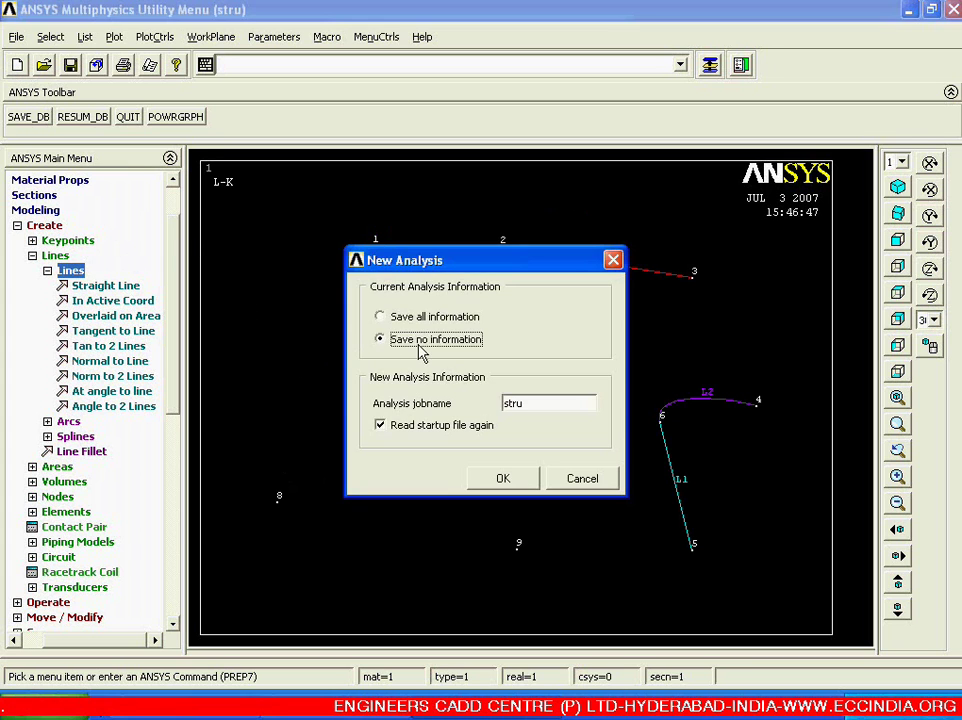
click(502, 476)
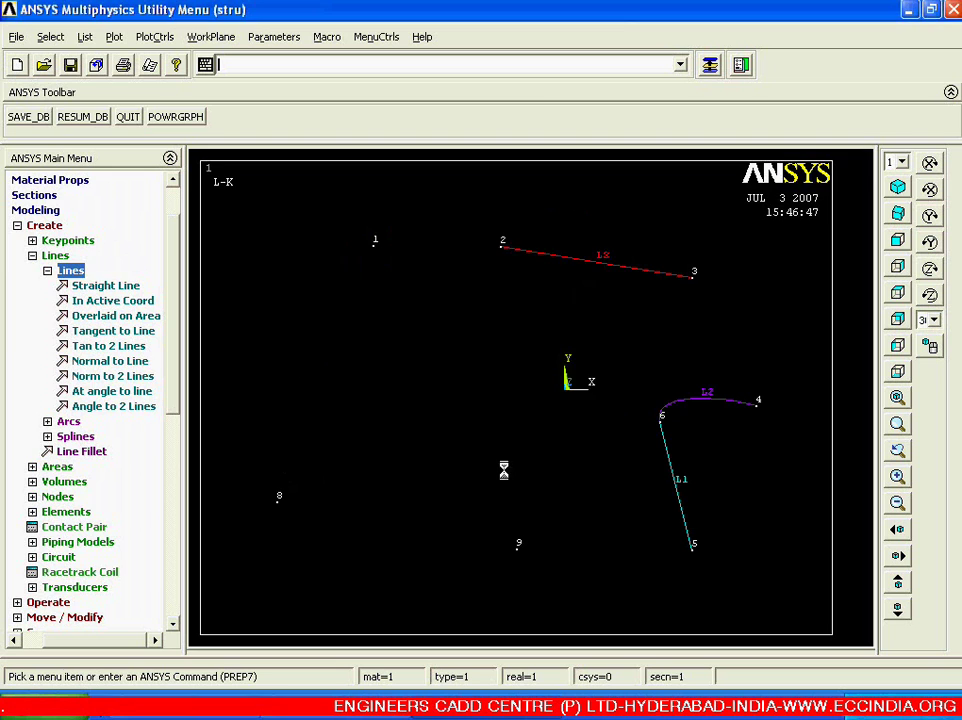
right_click(422, 376)
click(455, 382)
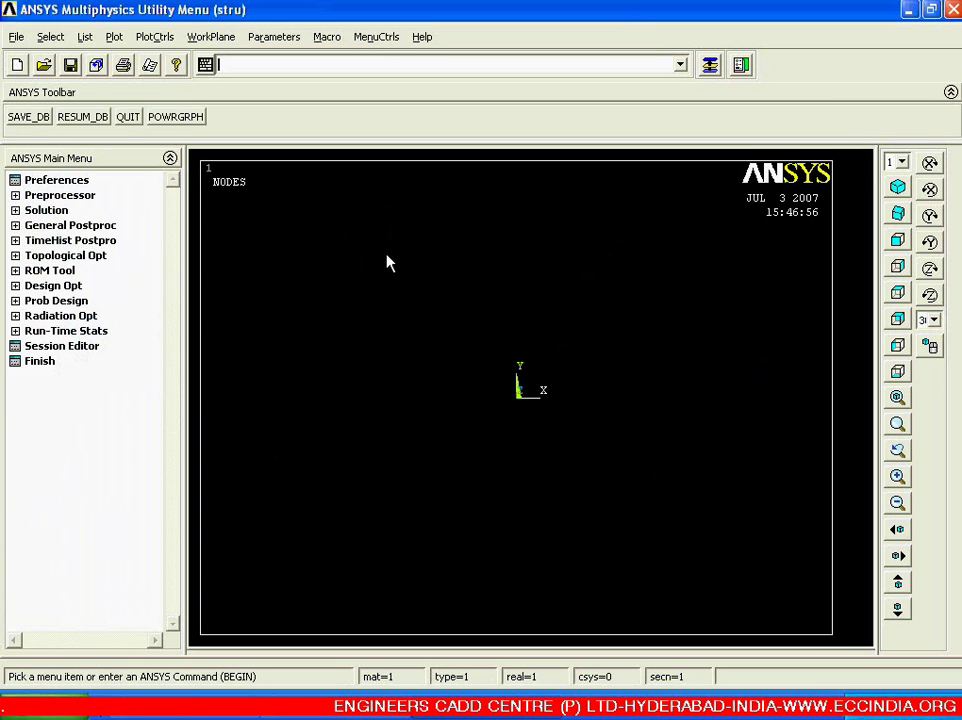
Start creating keypoints on the working plane in the preprocessor.
click(86, 195)
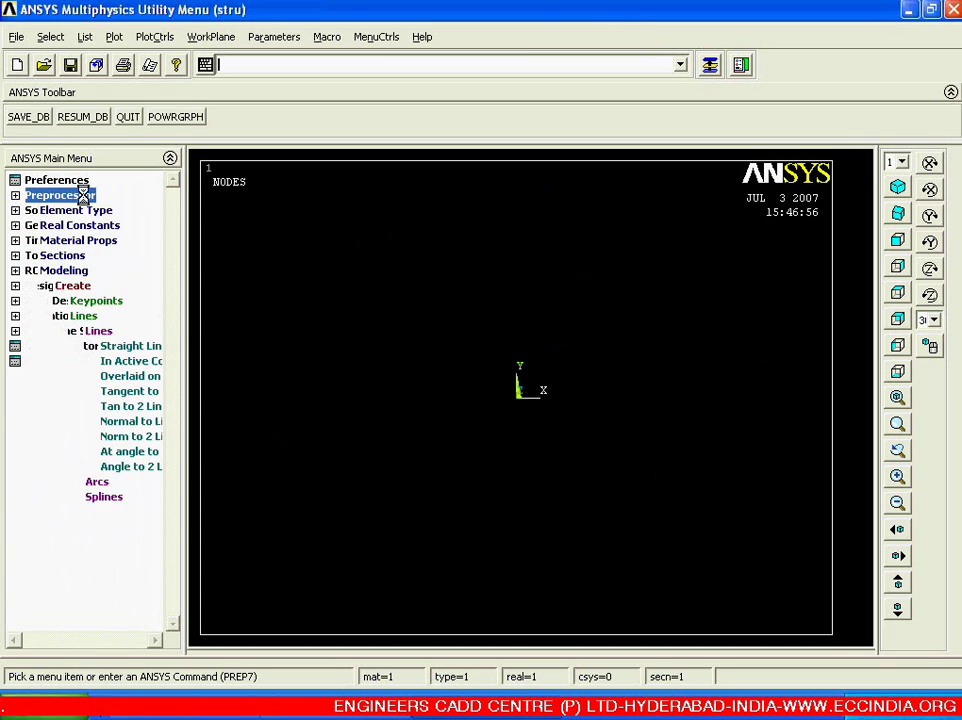
click(72, 316)
click(76, 301)
click(78, 314)
click(354, 271)
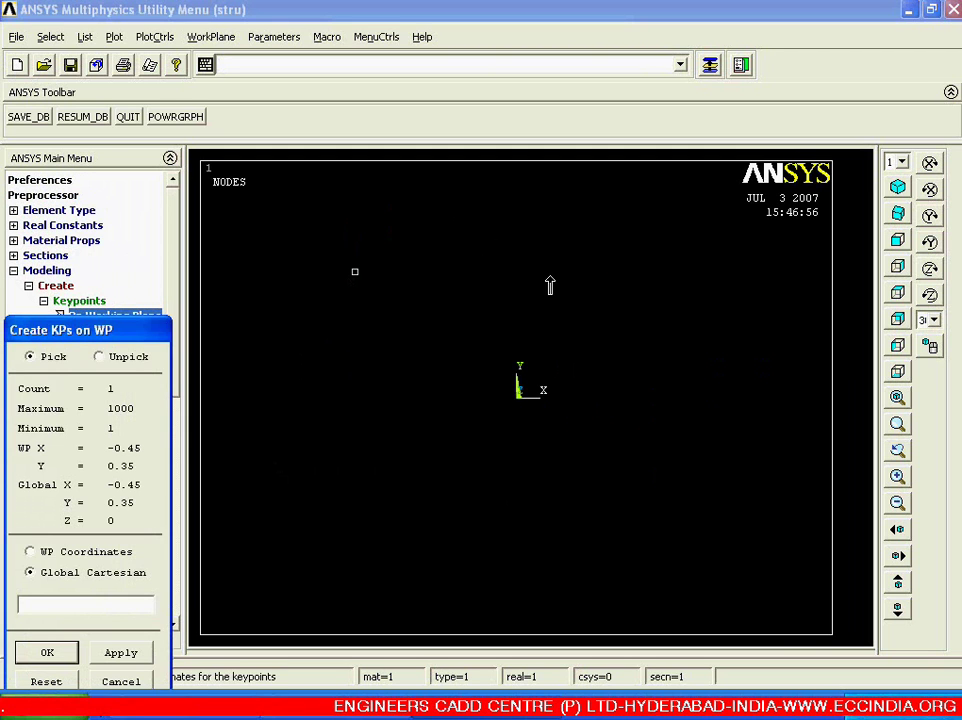
click(659, 271)
click(372, 523)
click(694, 505)
right_click(414, 370)
click(409, 356)
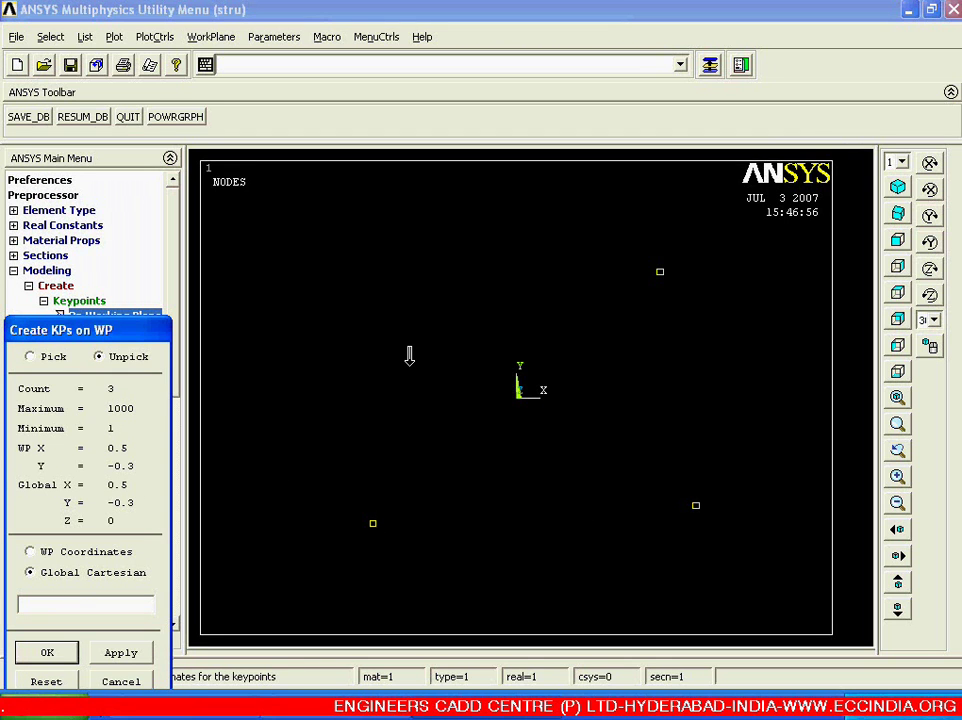
right_click(409, 356)
click(284, 329)
right_click(286, 311)
right_click(255, 466)
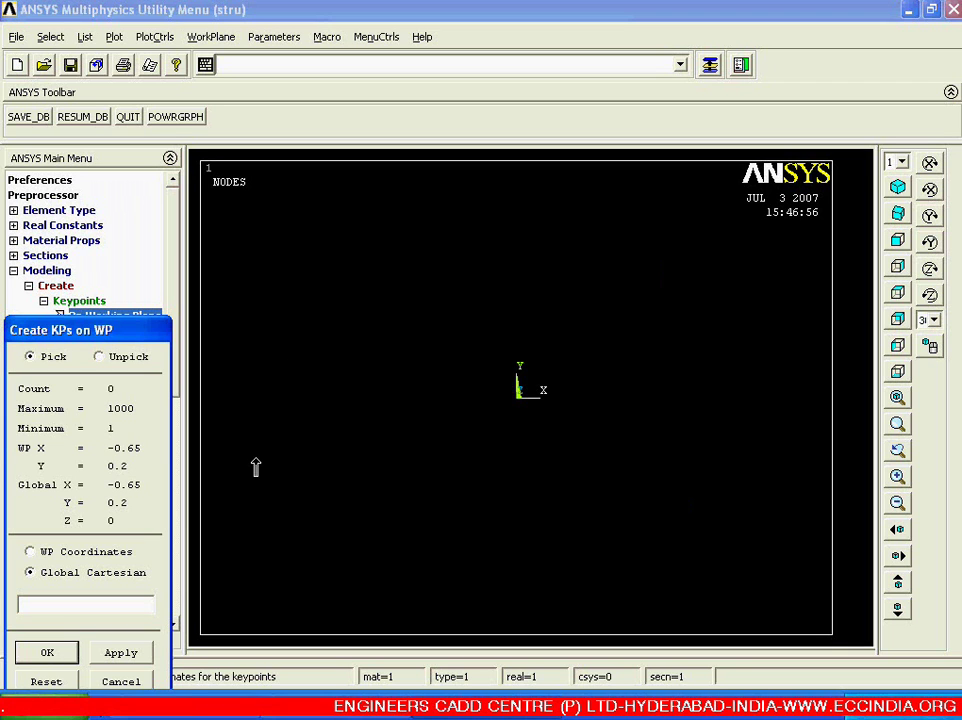
Create four keypoints on the working plane: two level ones below the X axis and two level ones above it, the last at (0.7, 0.2).
click(264, 469)
click(624, 469)
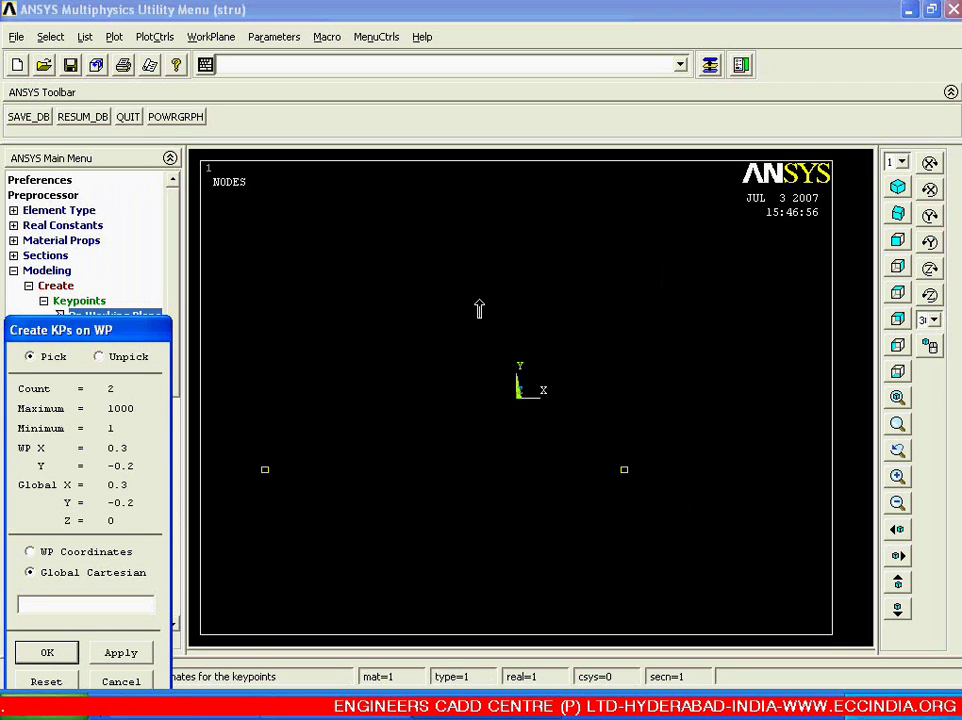
right_click(600, 398)
click(600, 398)
right_click(588, 415)
click(426, 469)
click(534, 325)
click(758, 325)
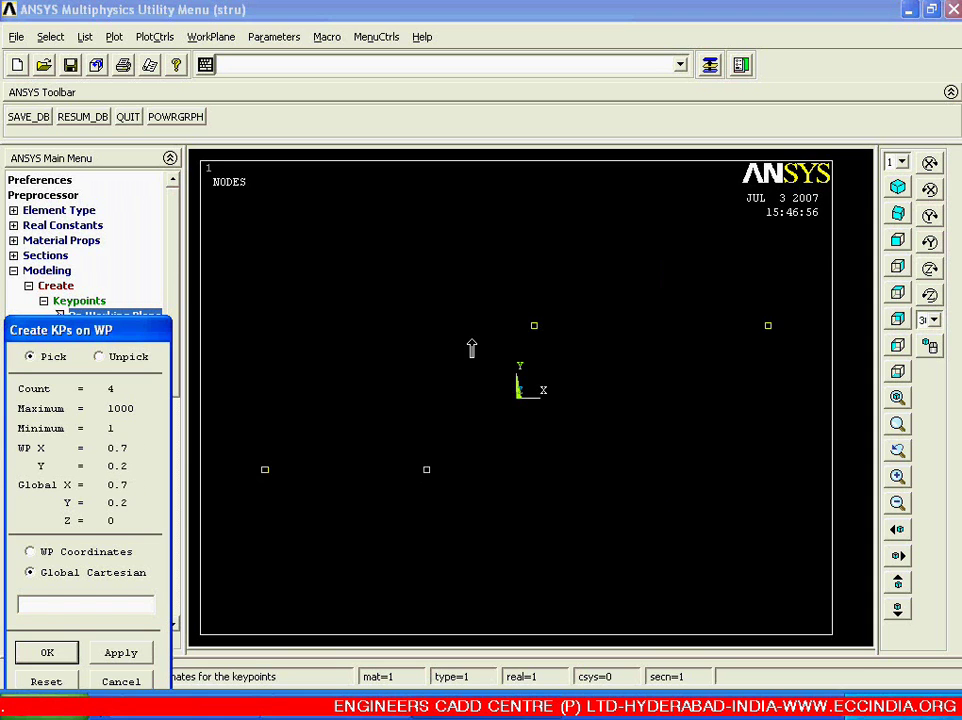
middle_click(459, 343)
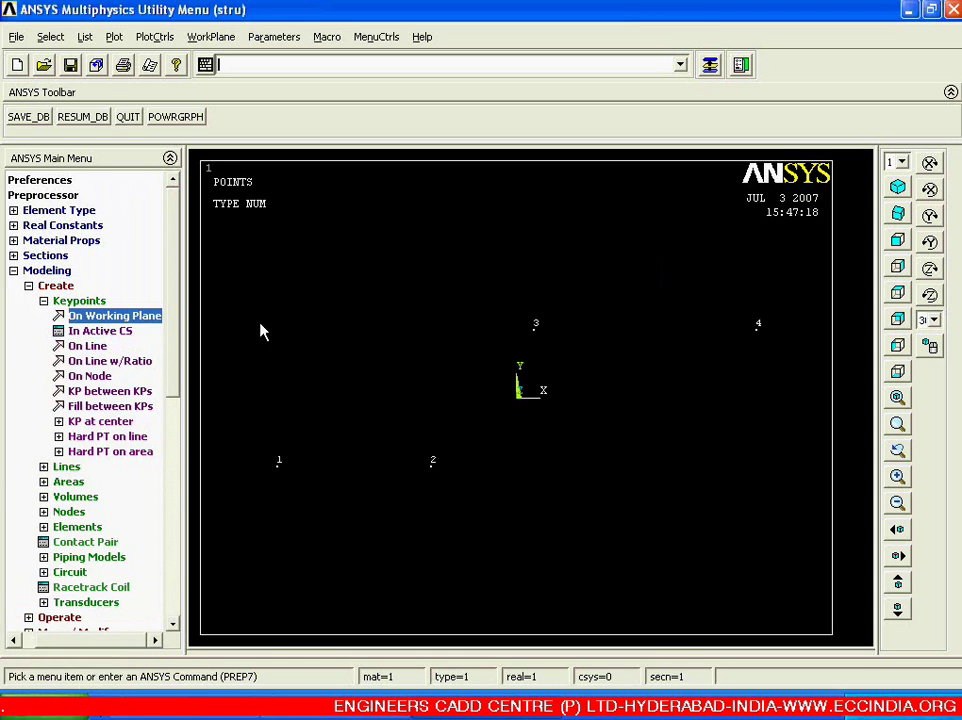
Create two straight lines, one joining keypoints 1 and 2 and the other joining keypoints 3 and 4.
click(79, 300)
click(82, 316)
click(100, 346)
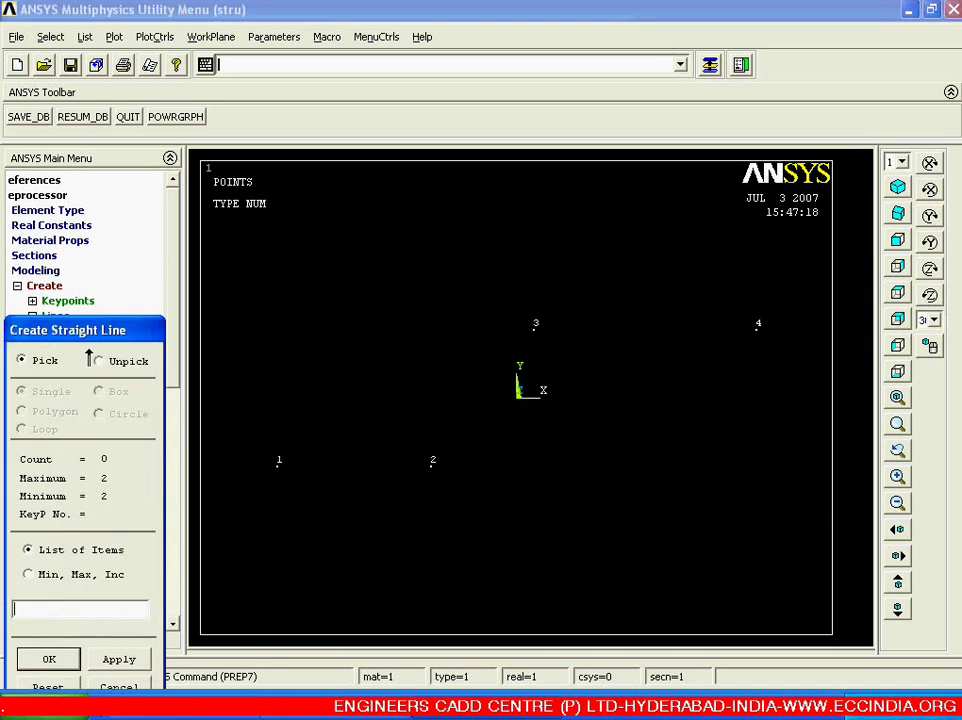
click(248, 491)
click(434, 510)
click(575, 350)
click(758, 325)
middle_click(451, 333)
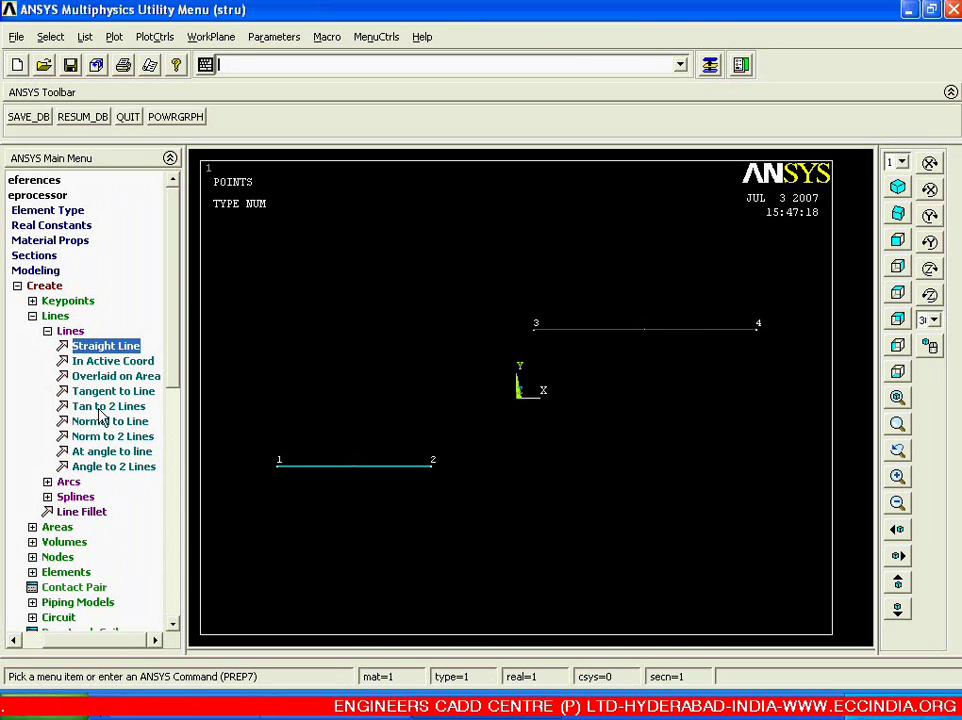
Turn on keypoint numbers and line numbers in the plot numbering controls, with a replot.
click(155, 37)
click(161, 101)
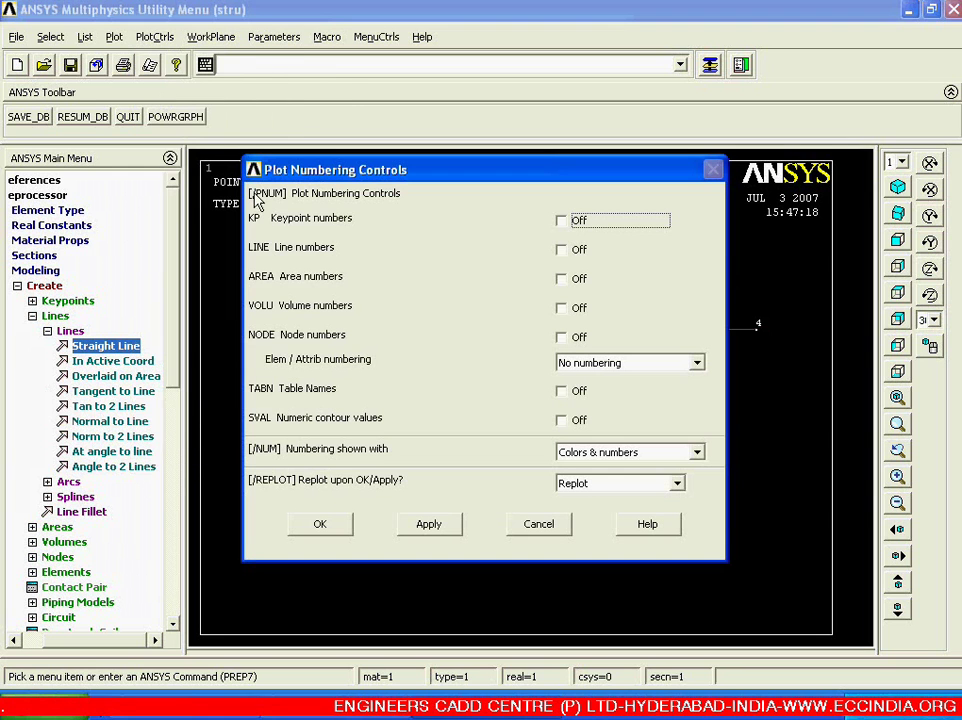
click(575, 224)
click(577, 251)
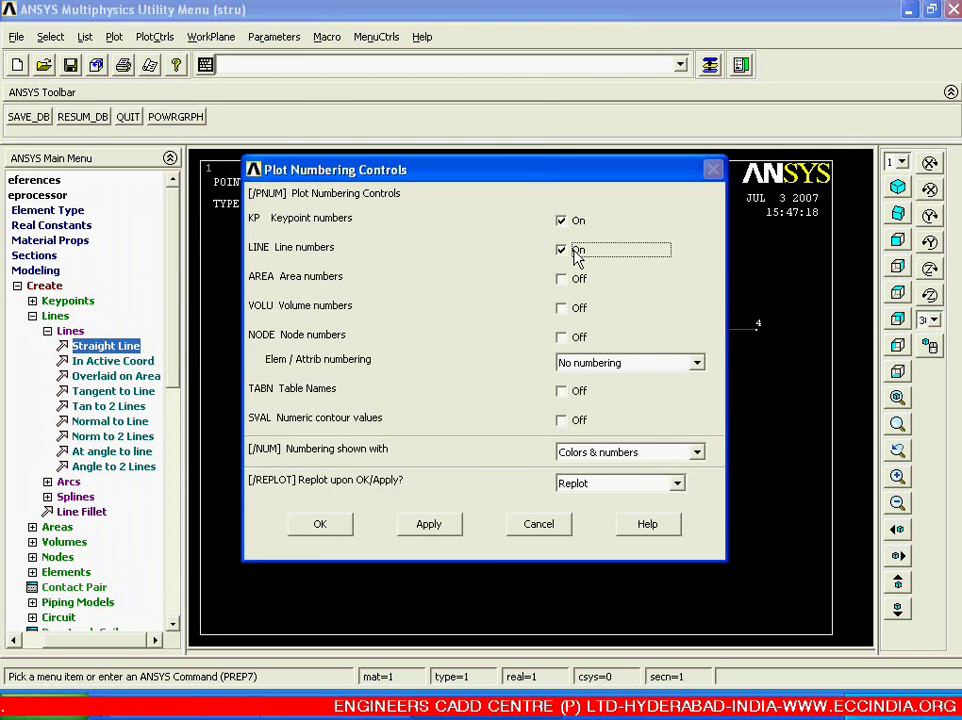
click(320, 527)
Replot the view and display the keypoints and lines together with Multi-Plots.
right_click(365, 360)
click(372, 362)
click(114, 37)
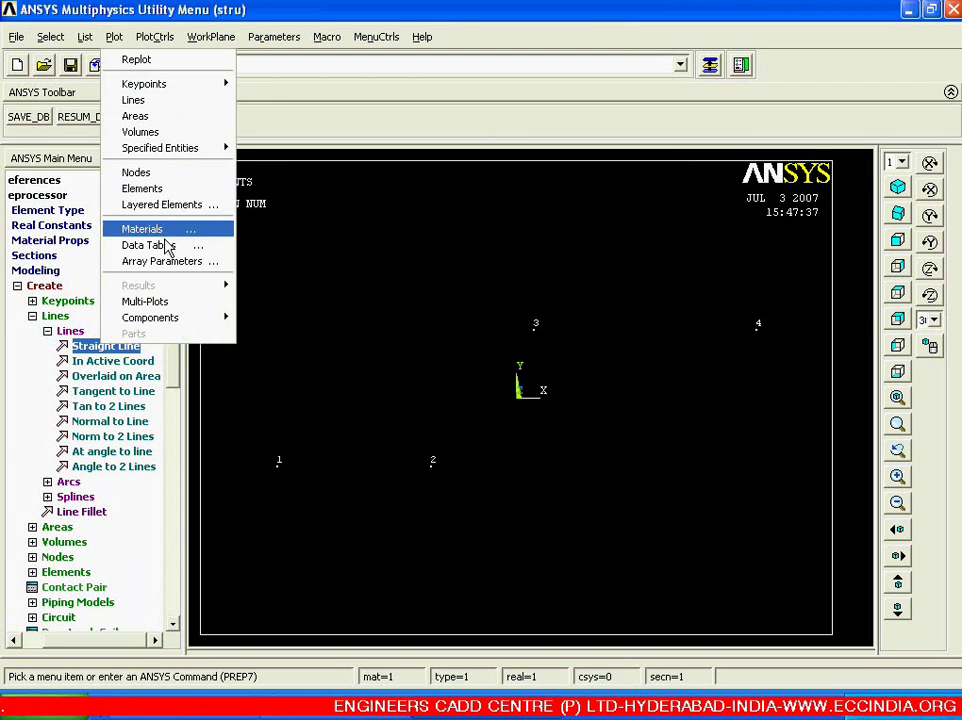
click(173, 311)
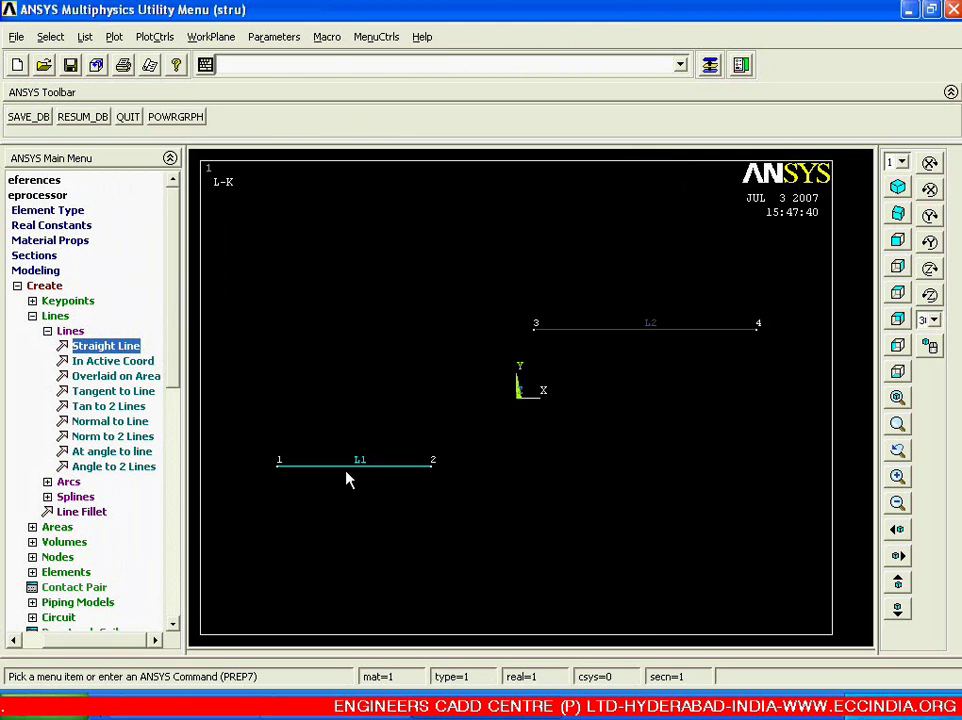
Create a line tangent to both L1 and L2, running from keypoint 2 on L1 to keypoint 3 on L2.
click(108, 406)
drag(118, 343, 155, 193)
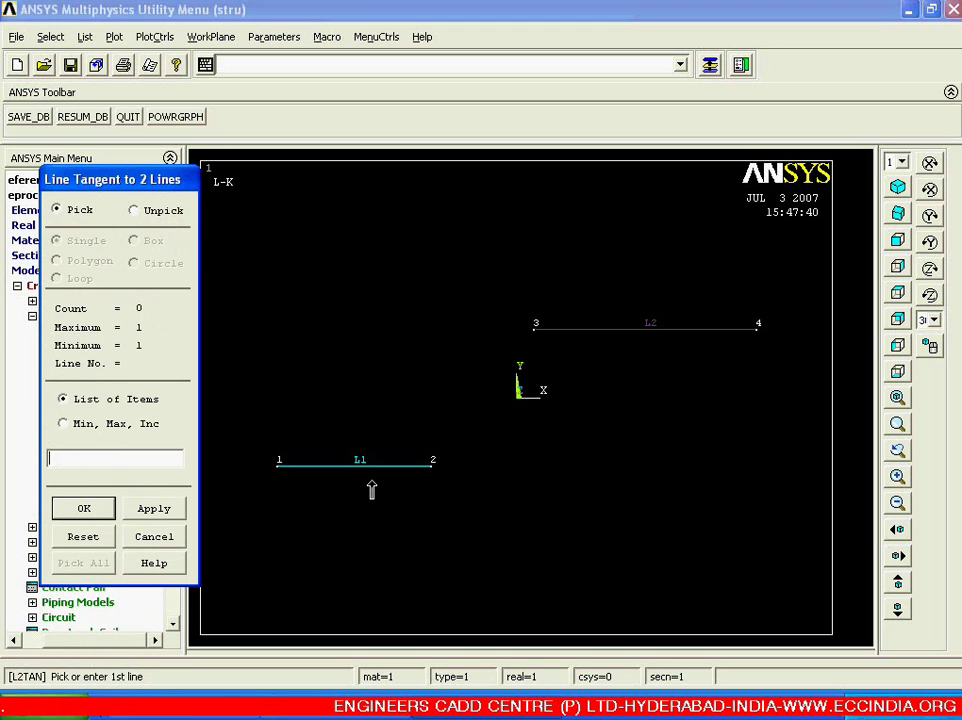
click(371, 489)
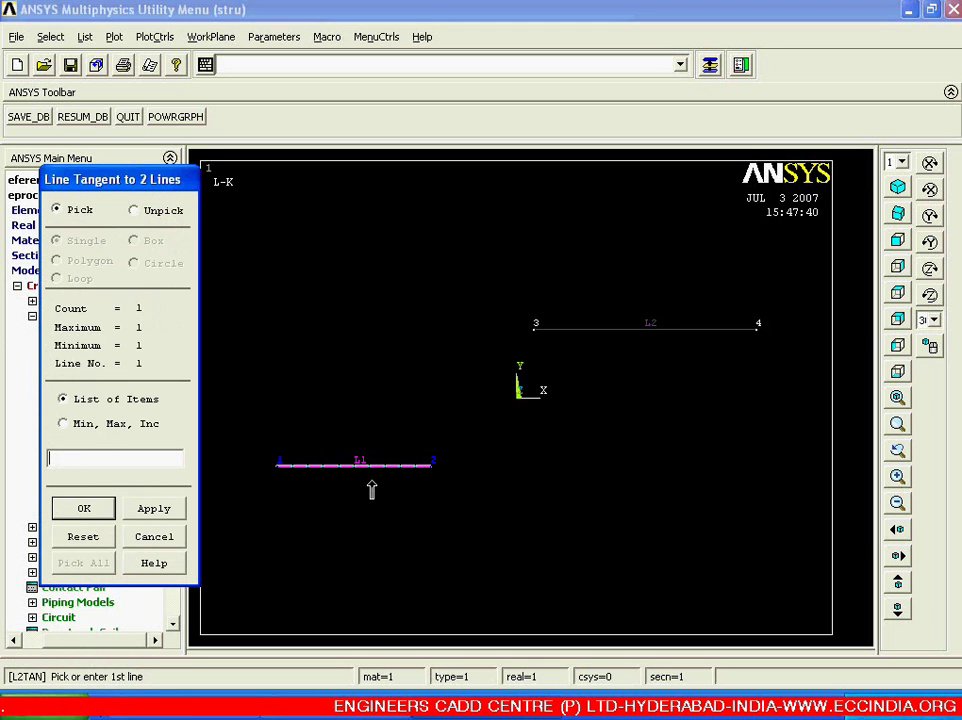
middle_click(330, 528)
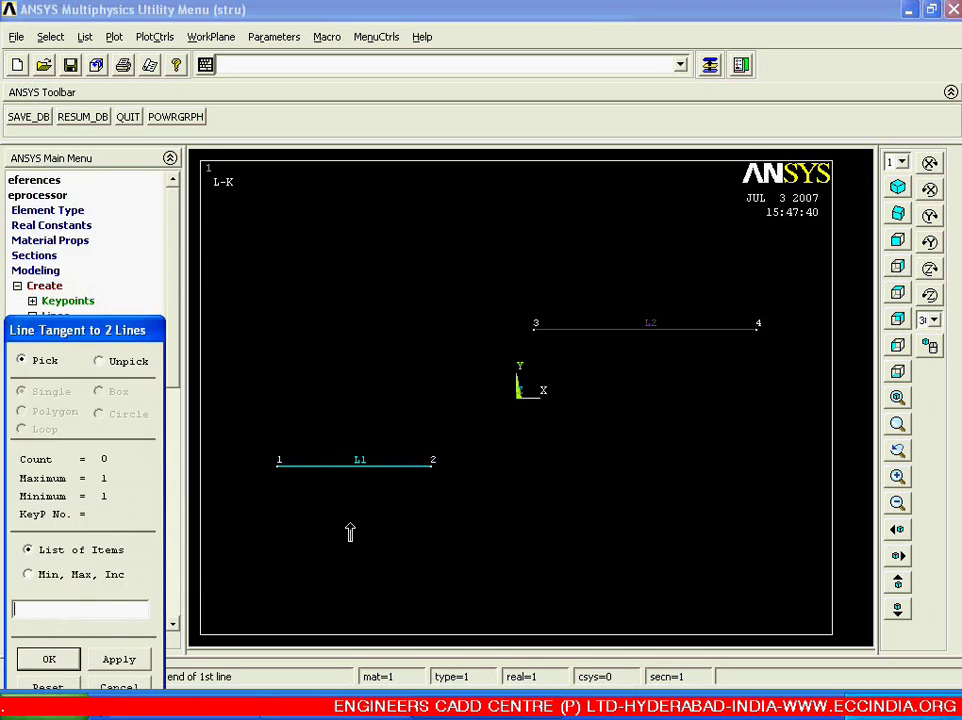
click(429, 484)
middle_click(330, 528)
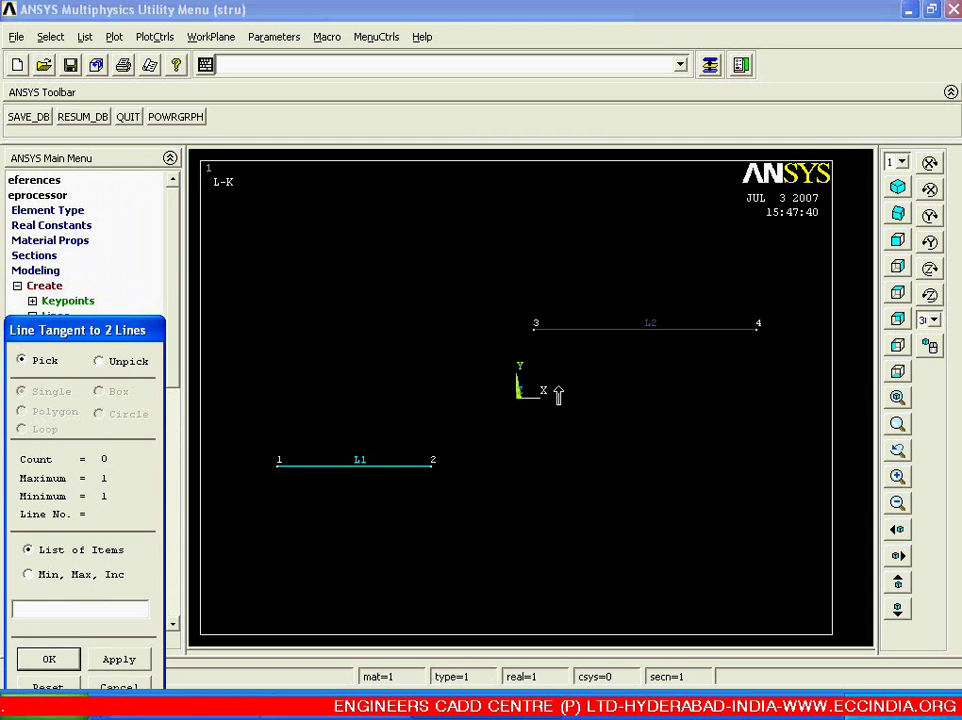
click(588, 348)
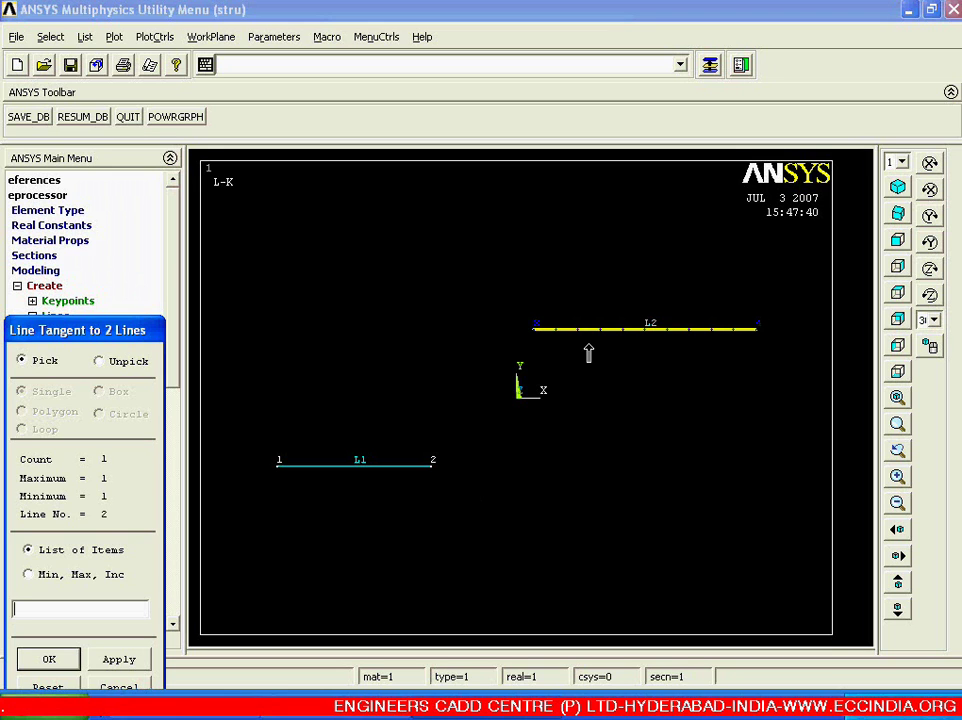
middle_click(588, 348)
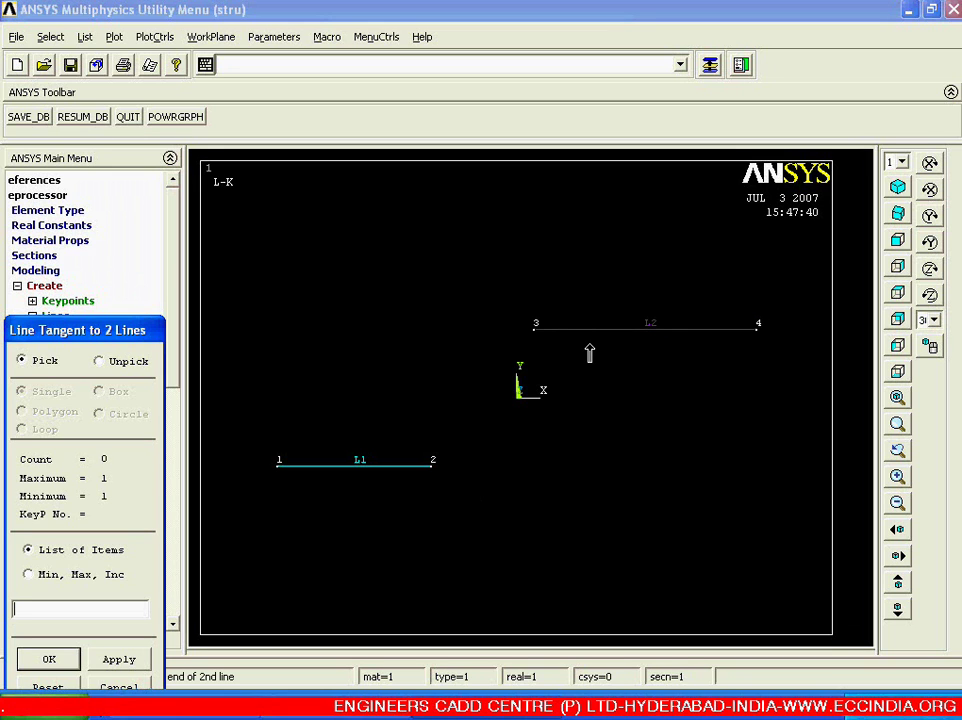
click(536, 342)
middle_click(535, 347)
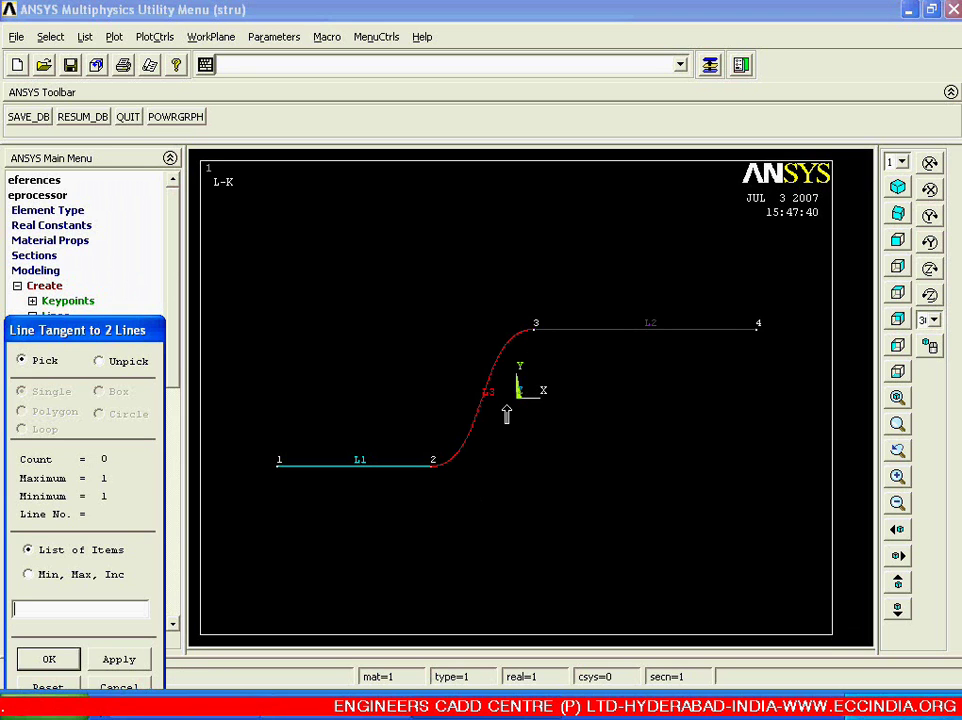
Examine the tangent curve between keypoints 2 and 3 up close, including its middle portion, and return to the full view.
right_click(451, 345)
middle_click(451, 353)
click(425, 318)
click(596, 502)
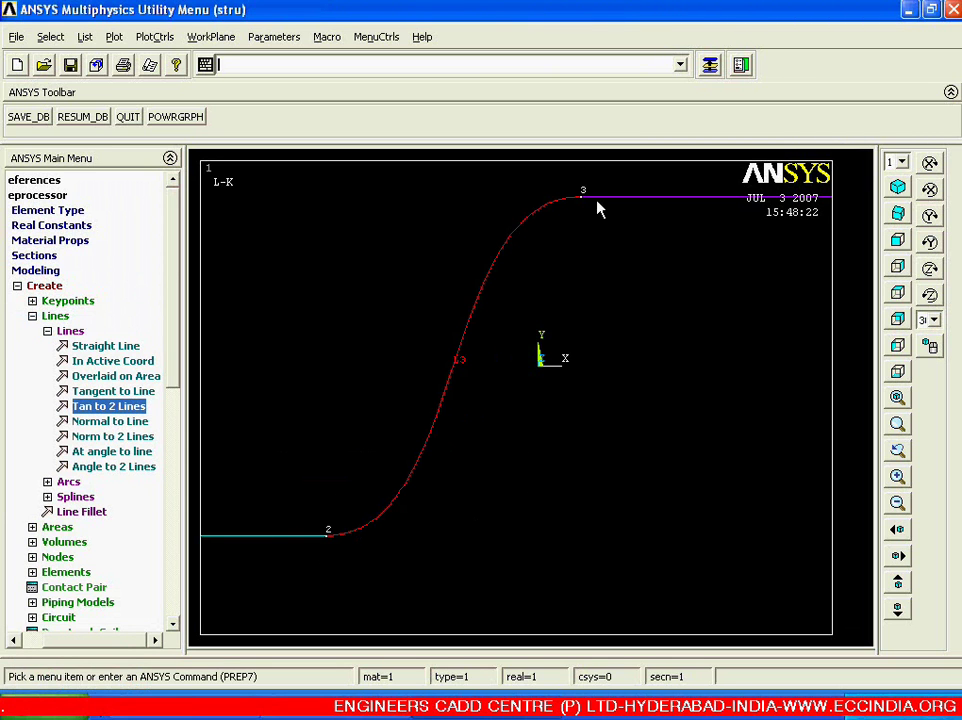
click(425, 327)
click(503, 403)
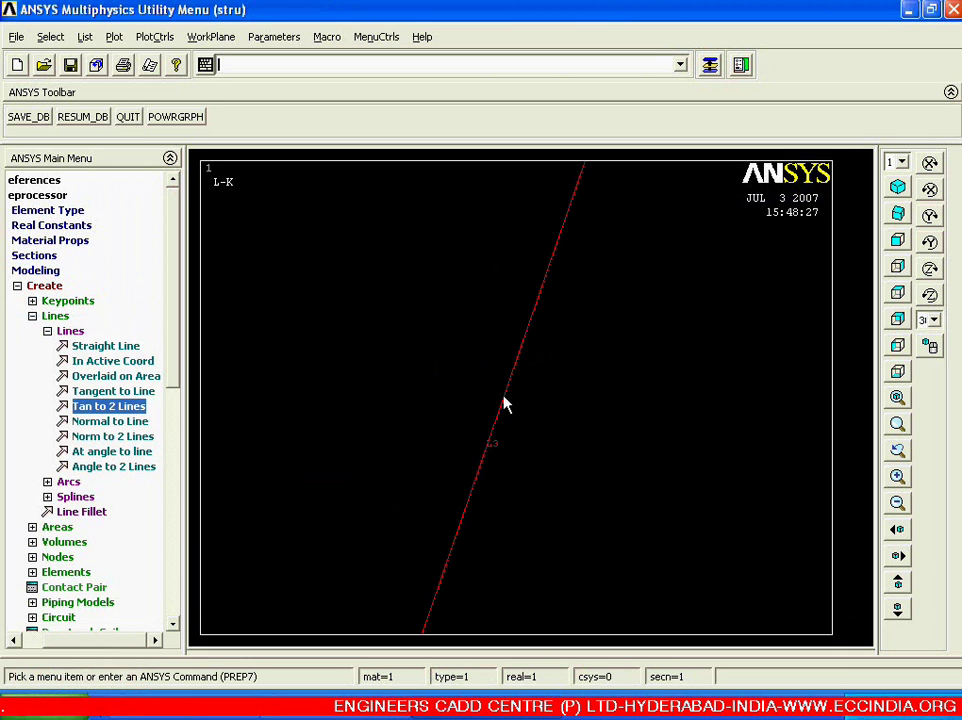
click(897, 397)
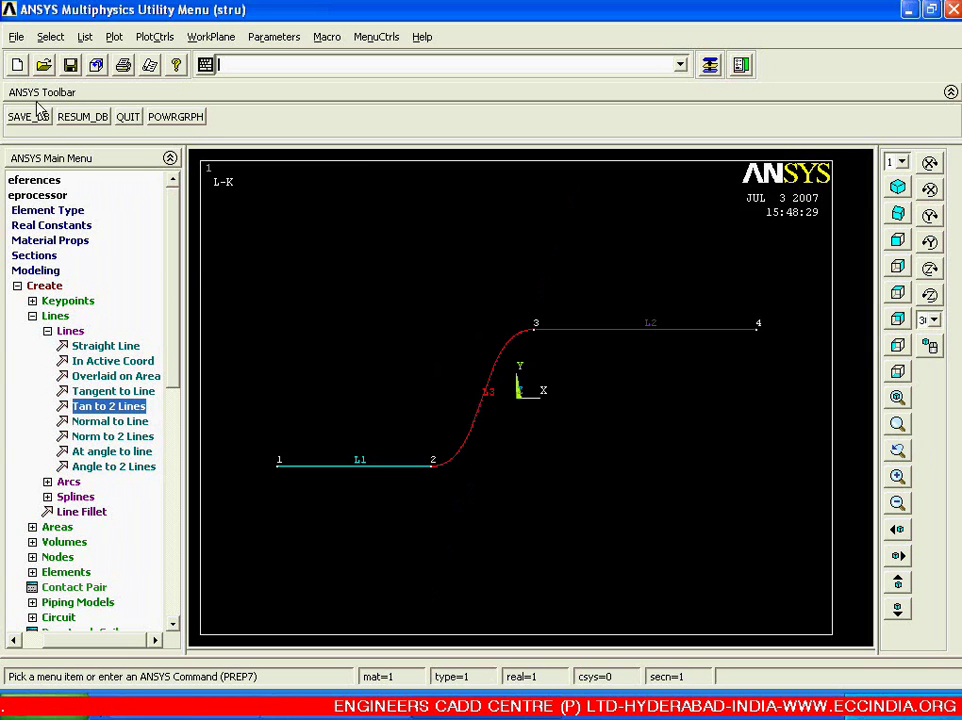
Clear the model to start a new analysis and replot the empty view.
click(17, 64)
click(495, 484)
right_click(437, 401)
click(470, 411)
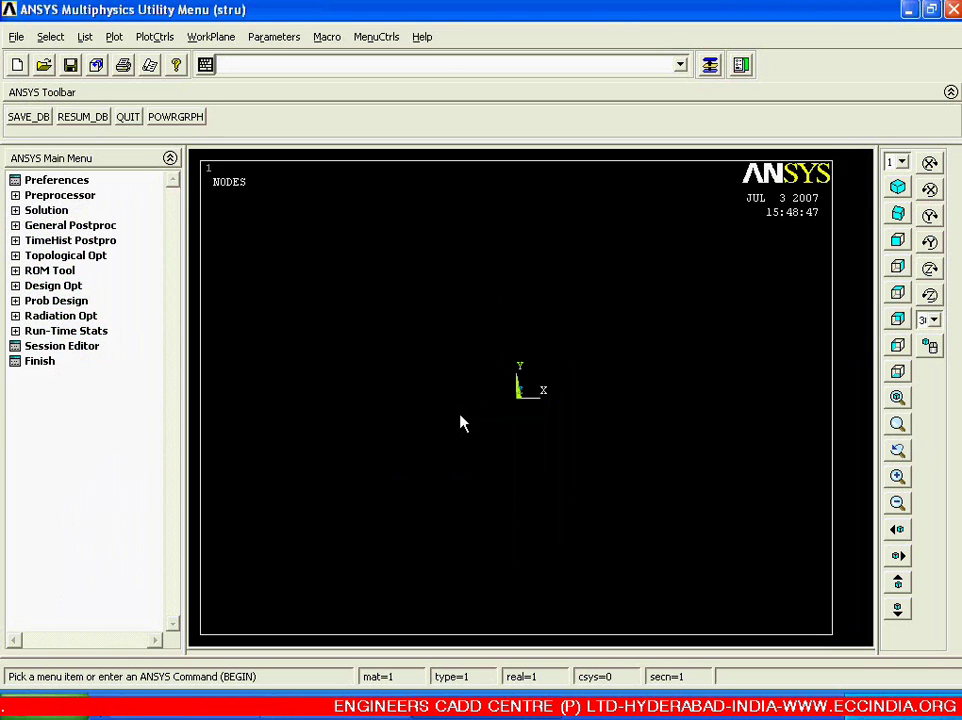
Create four keypoints in the active coordinate system at (0,0), (10,0), (10,10) and (0,10), and replot.
click(58, 196)
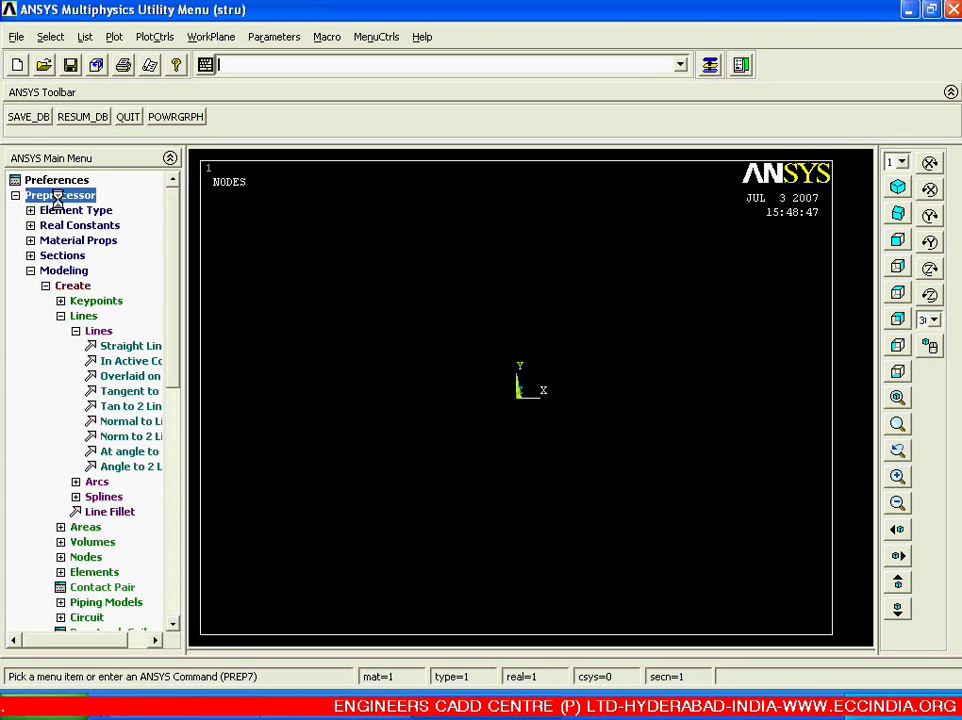
click(93, 316)
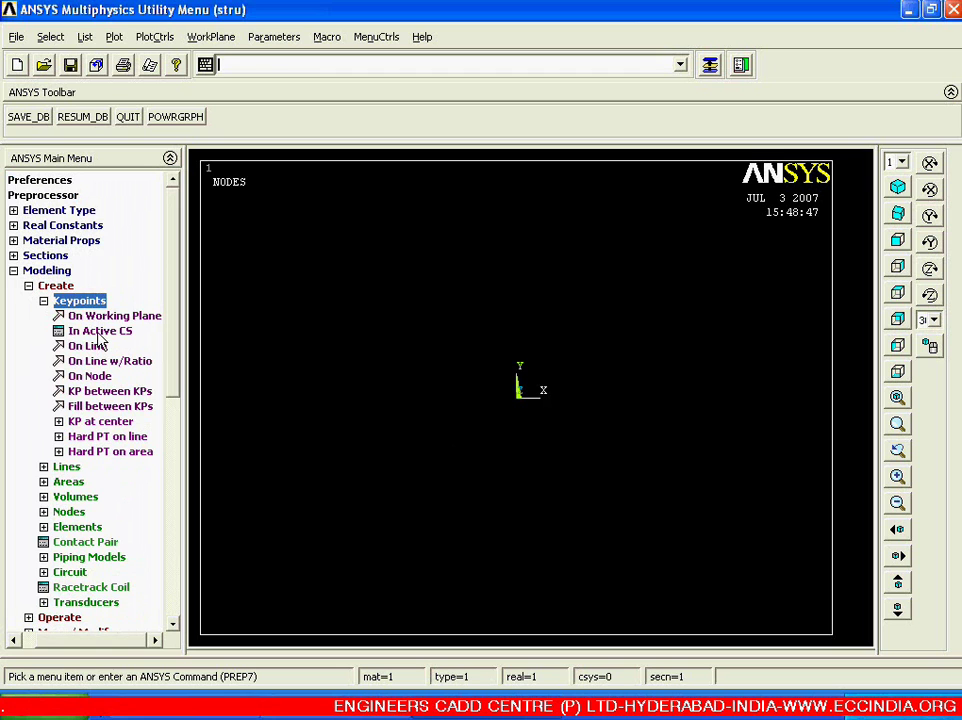
click(98, 336)
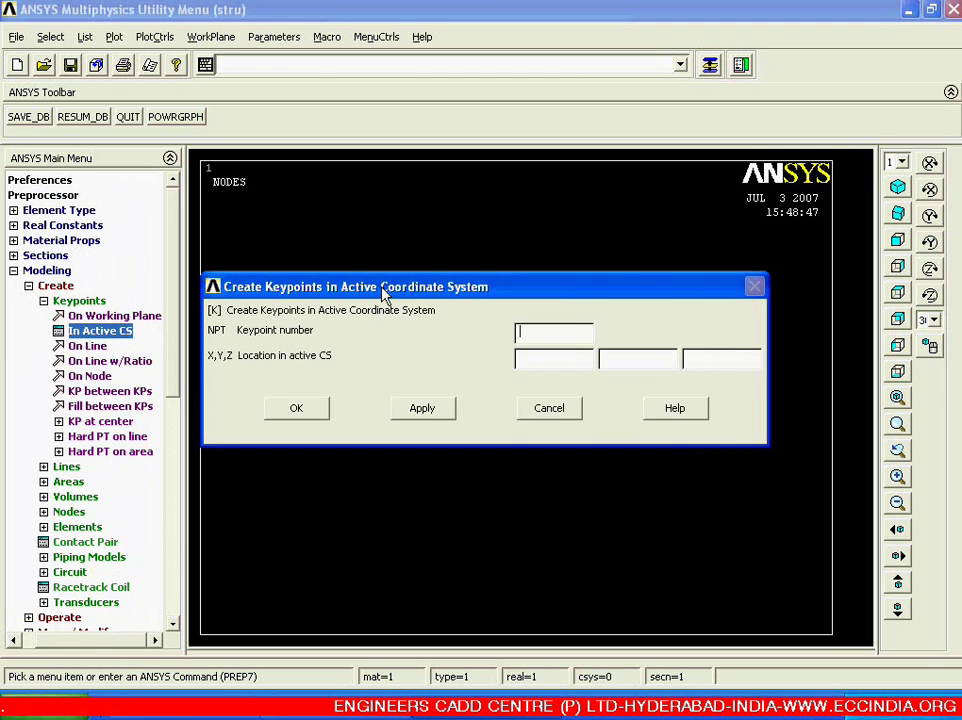
drag(385, 292, 374, 150)
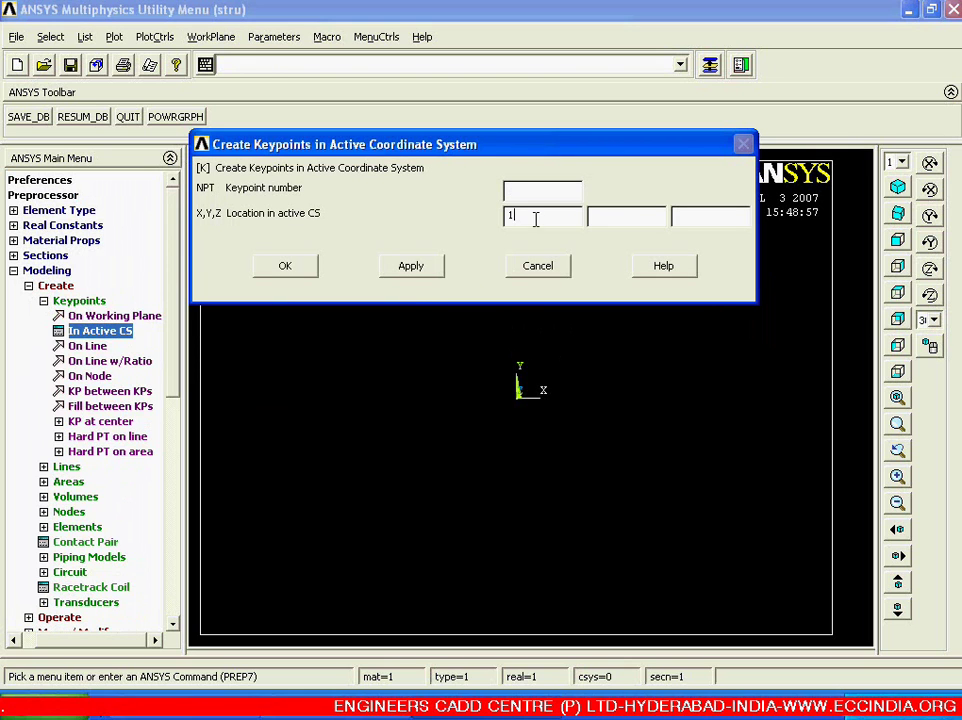
click(410, 266)
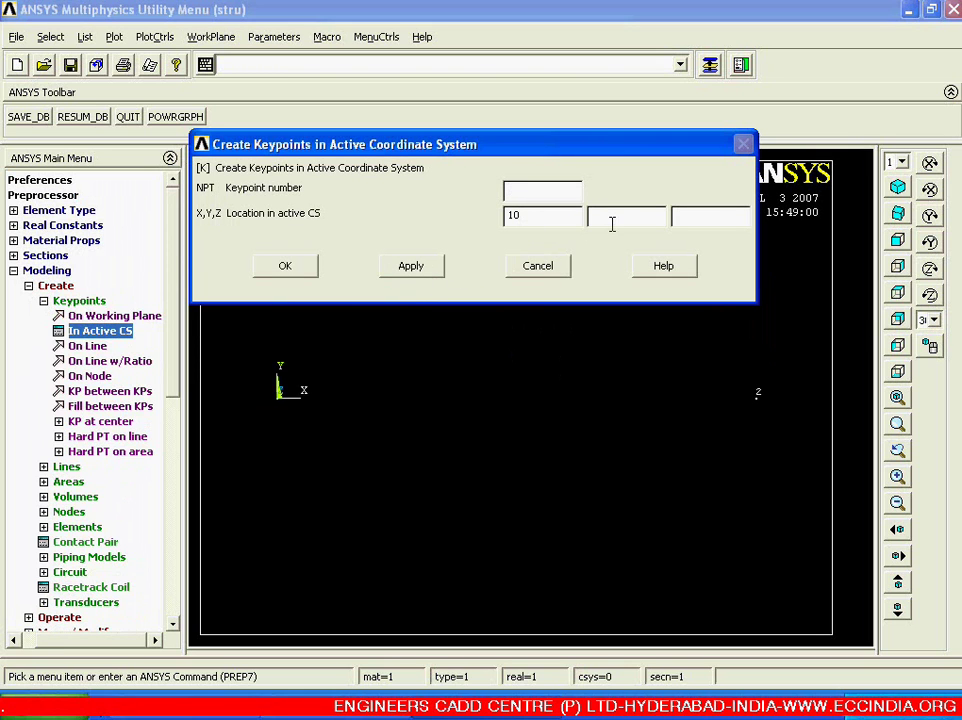
click(408, 267)
double_click(532, 223)
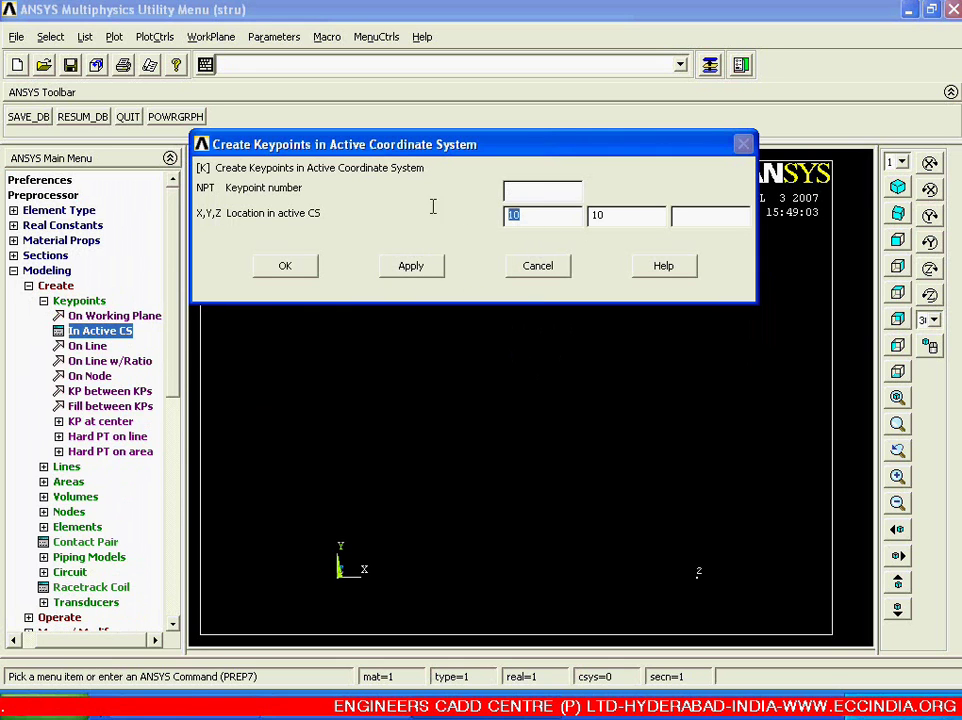
key(BackSpace)
click(289, 266)
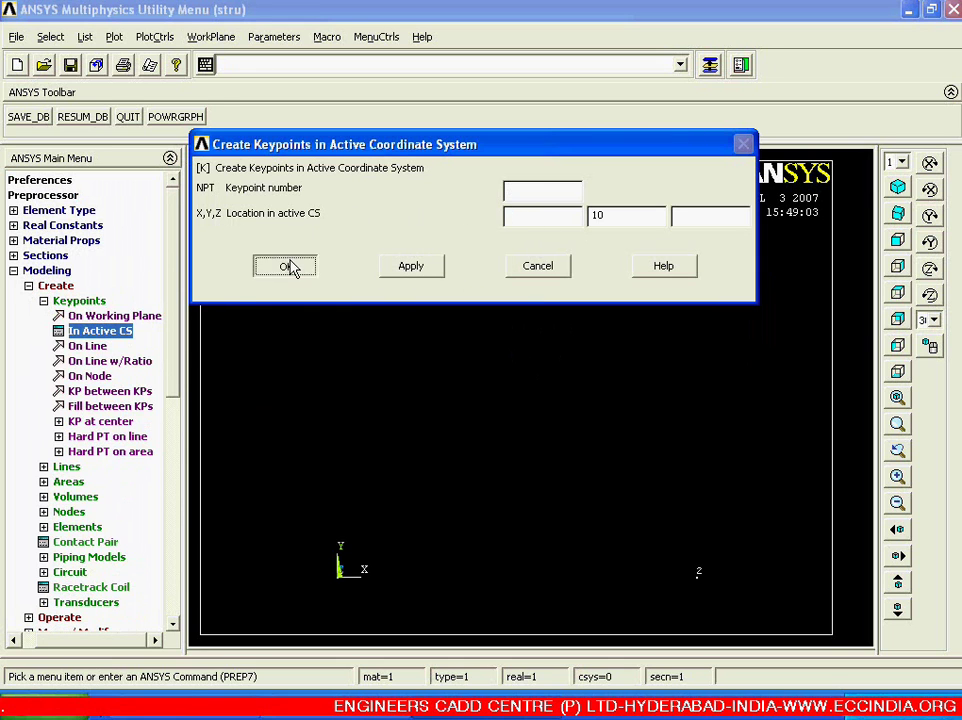
right_click(331, 331)
click(359, 342)
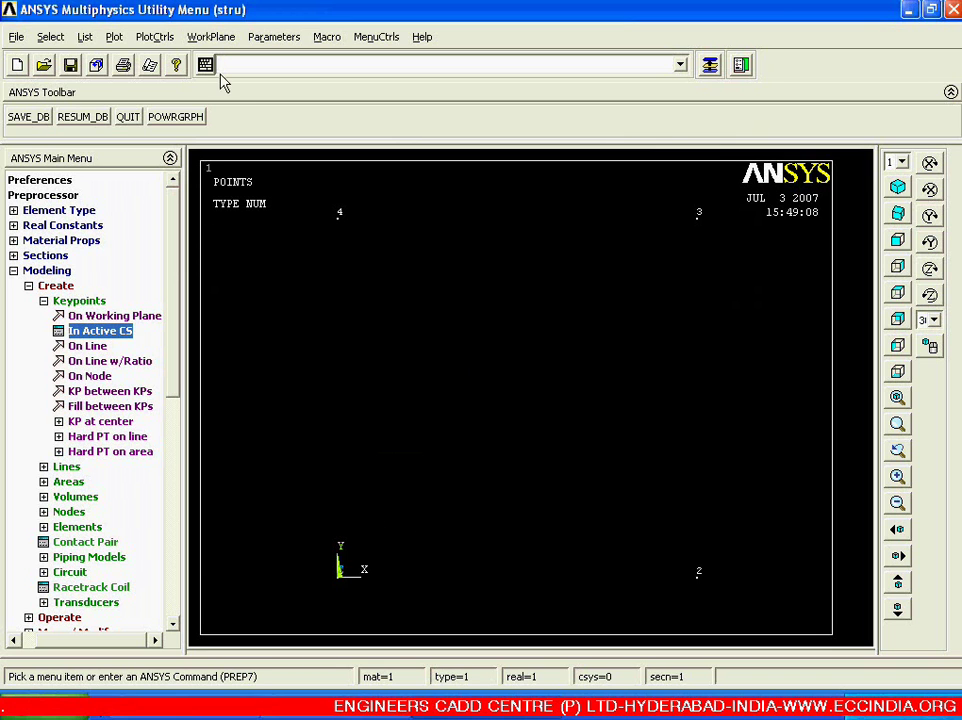
Turn on keypoint and line numbering for the square's plot.
click(157, 37)
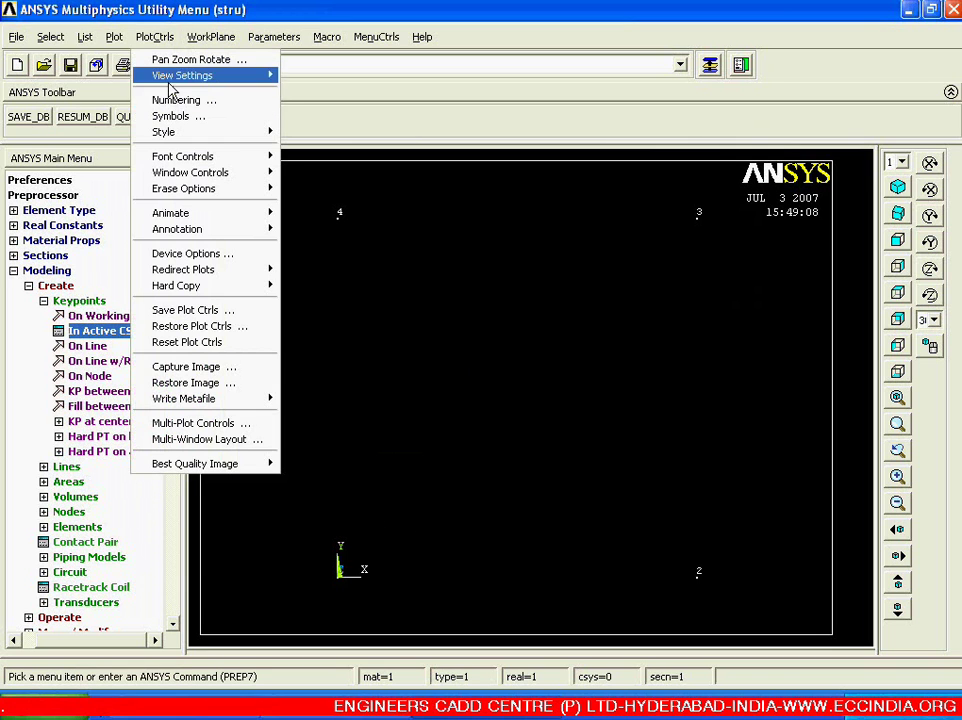
click(200, 101)
click(562, 250)
click(322, 526)
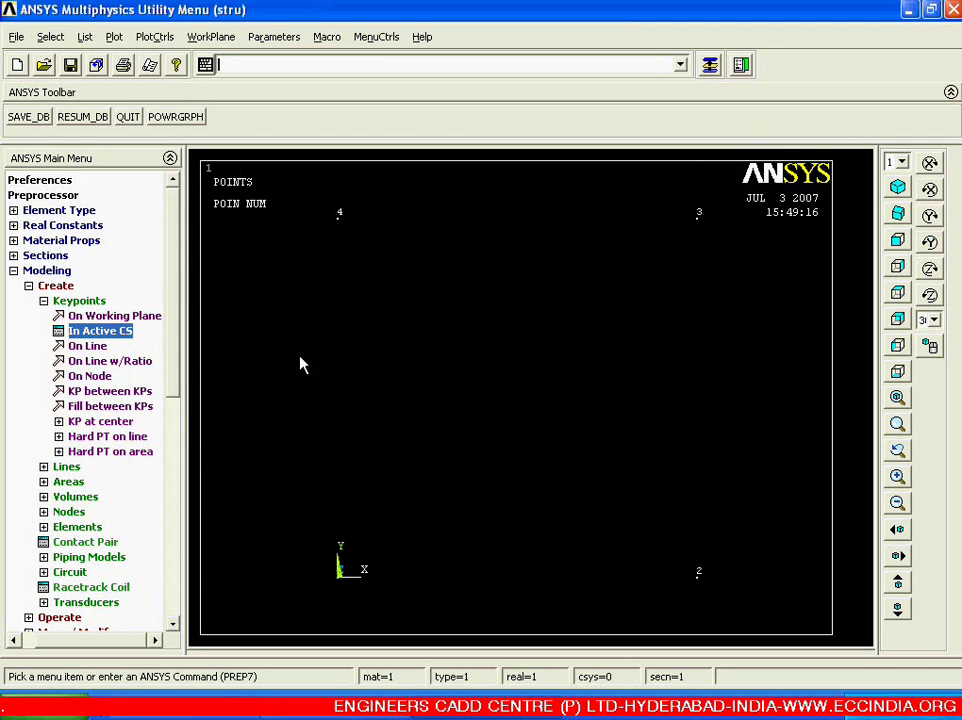
Create four straight lines closing the square, joining keypoints 1 and 4, 2 and 3, 4 and 3, and 1 and 2.
click(84, 302)
click(84, 316)
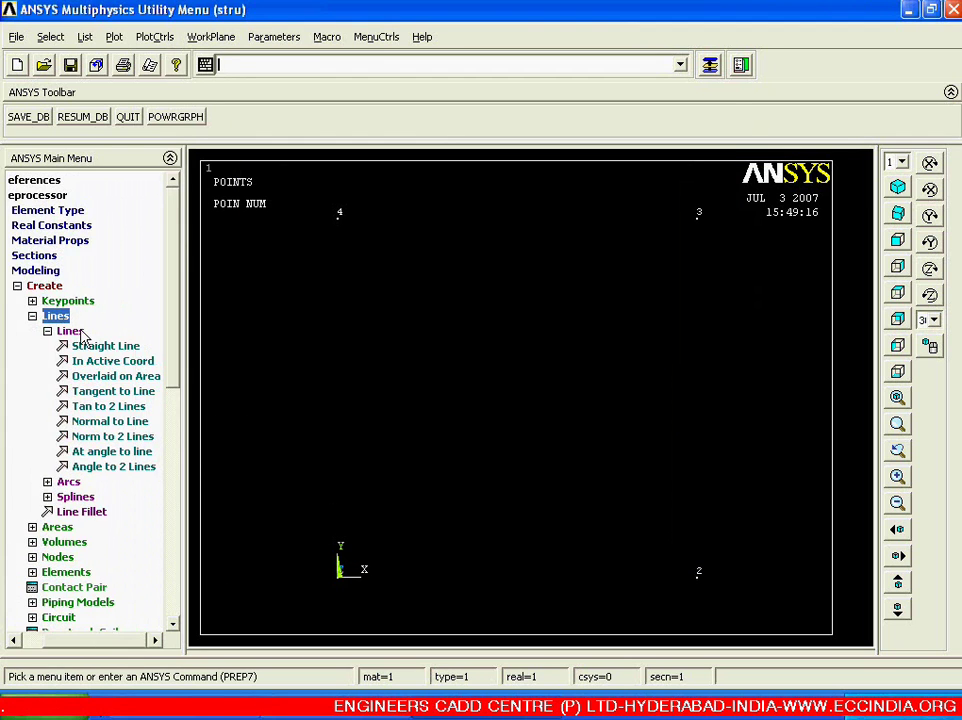
click(85, 343)
click(302, 256)
click(338, 559)
click(694, 262)
click(726, 447)
click(340, 214)
click(698, 214)
click(338, 571)
click(697, 573)
middle_click(528, 388)
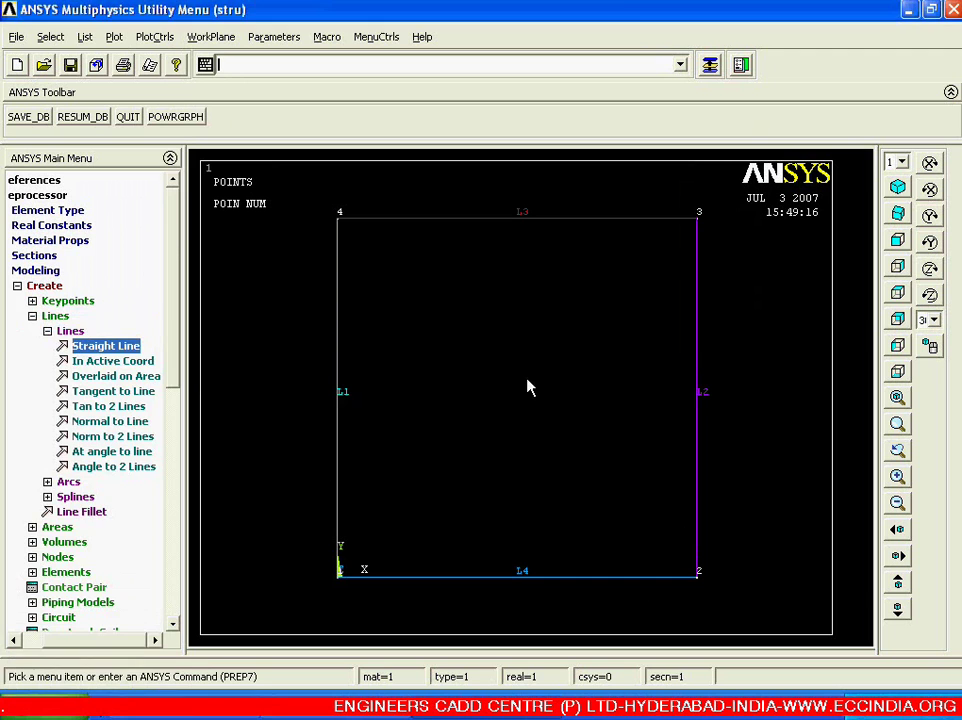
Create a line normal to both vertical sides of the square, L1 and L2.
click(98, 440)
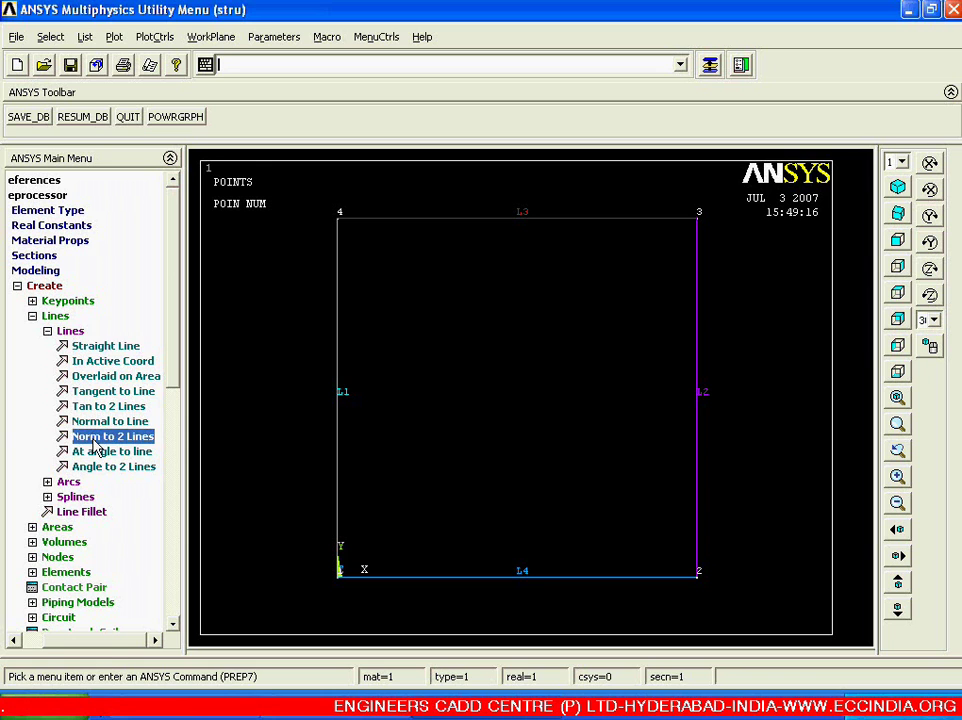
click(342, 454)
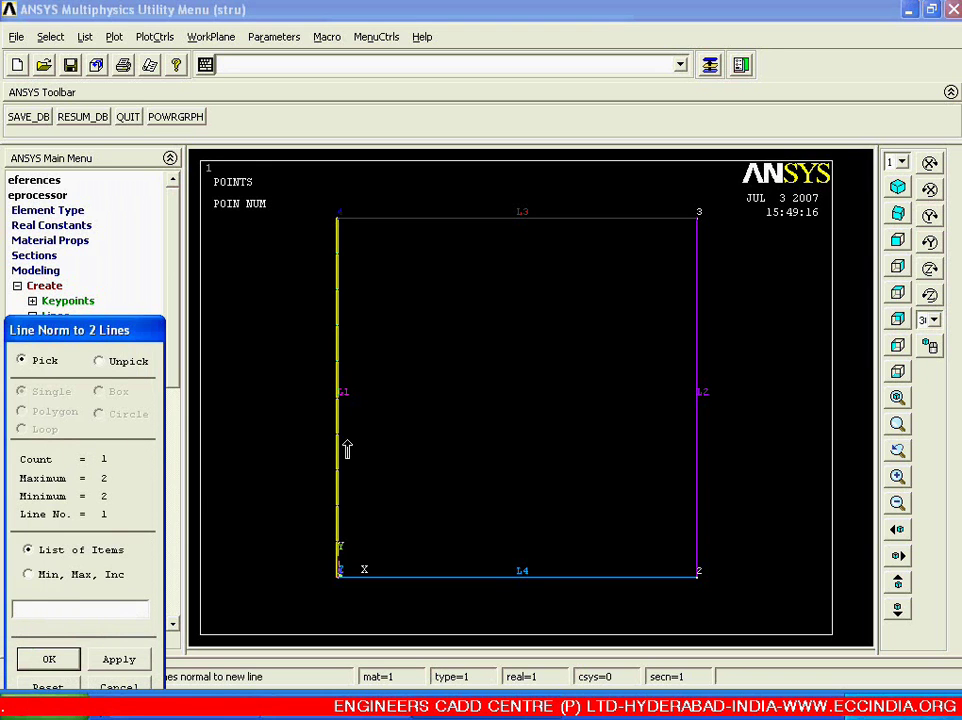
click(676, 499)
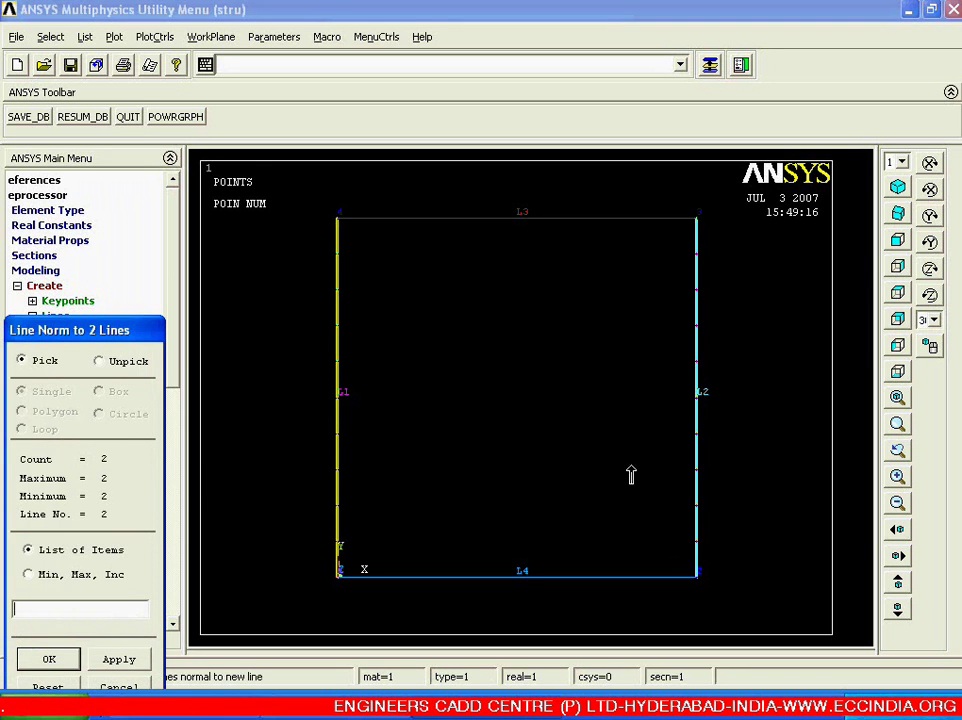
drag(146, 332, 157, 215)
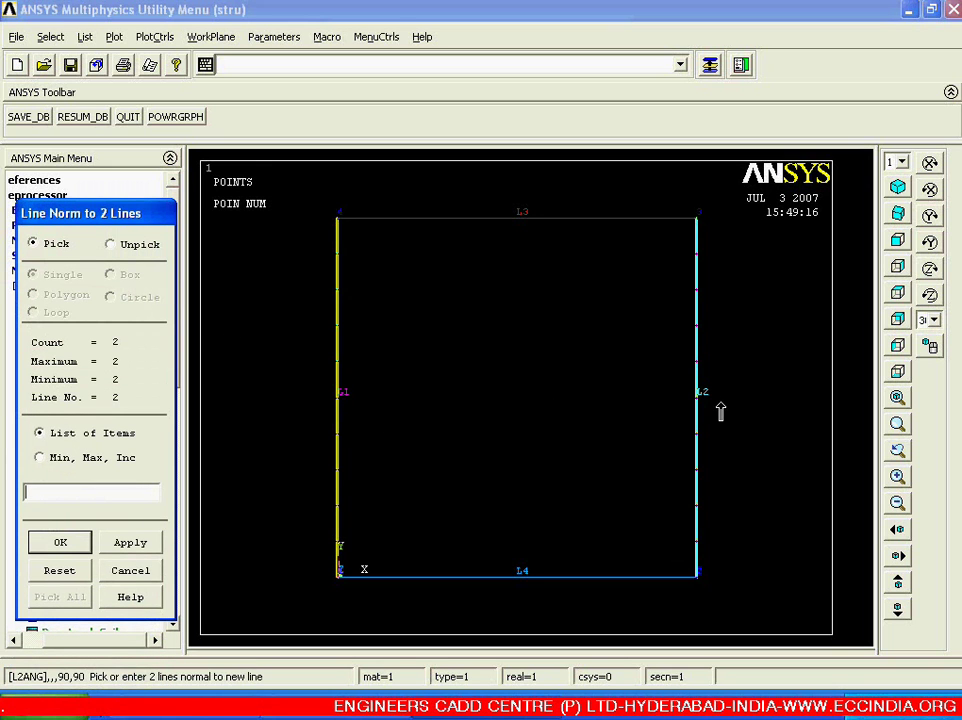
click(60, 546)
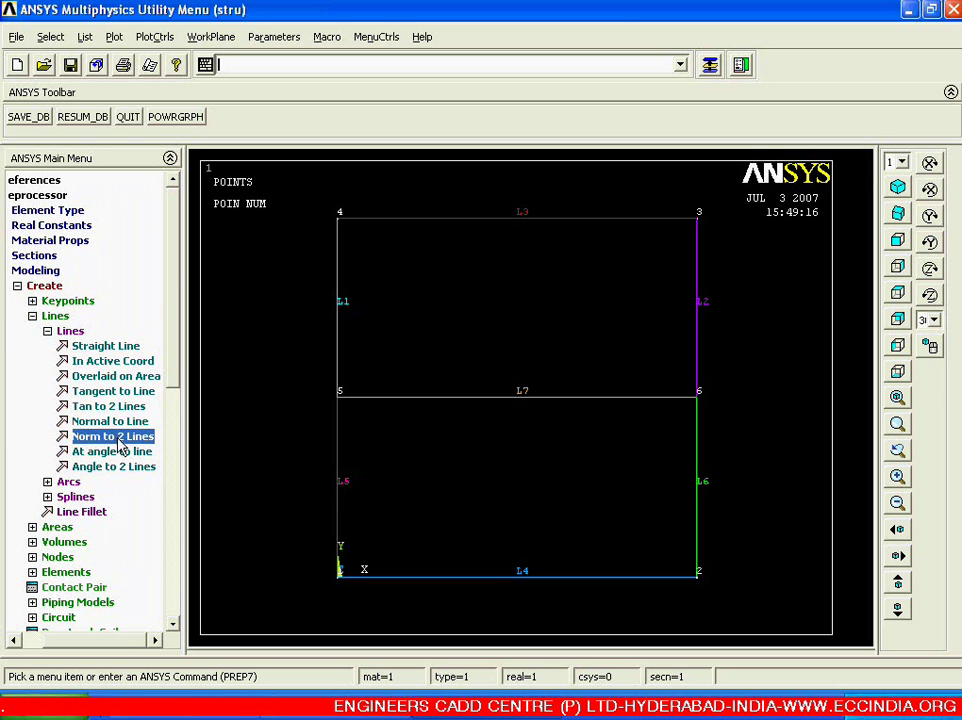
Create a single keypoint on the working plane inside the square, near its lower-left corner at keypoint 1.
click(64, 302)
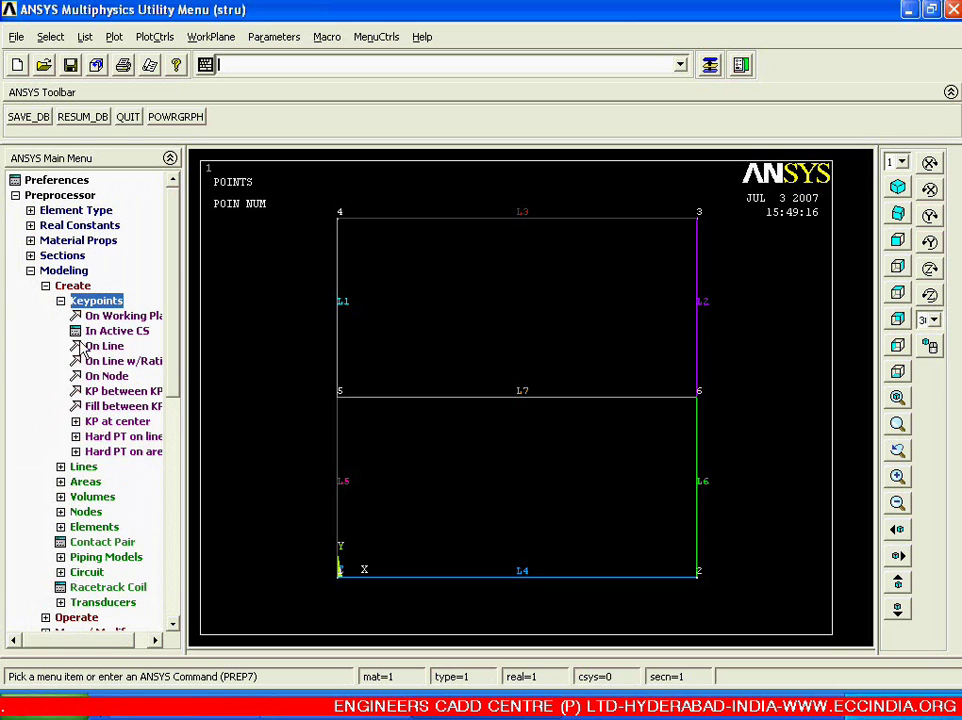
click(80, 316)
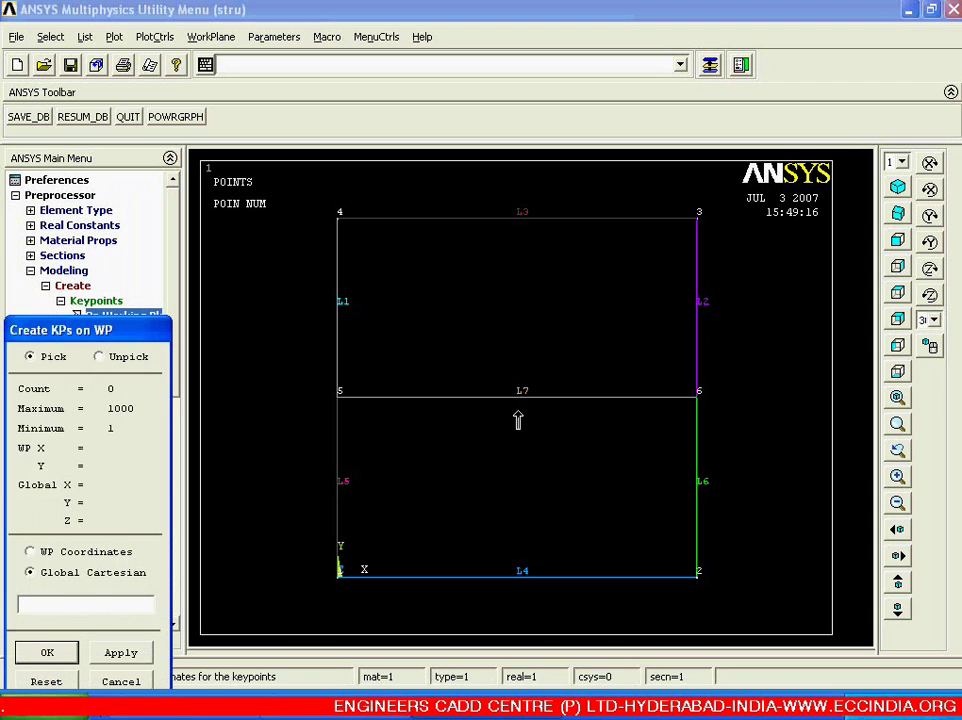
click(410, 526)
middle_click(465, 495)
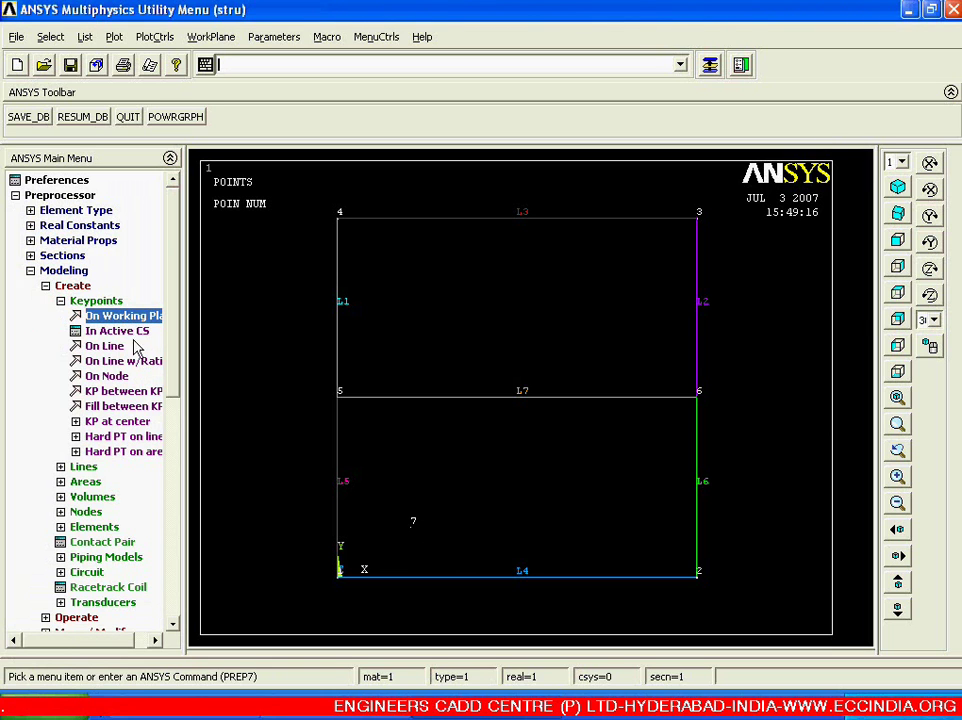
Create a line normal to the horizontal middle line L7, starting from keypoint 7.
click(83, 466)
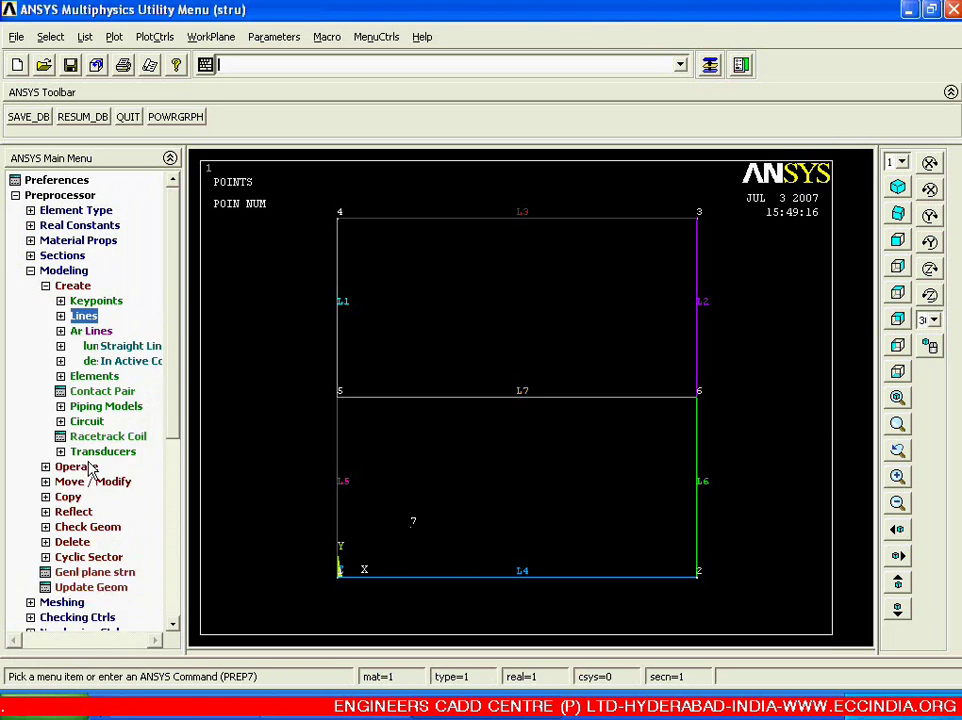
click(154, 640)
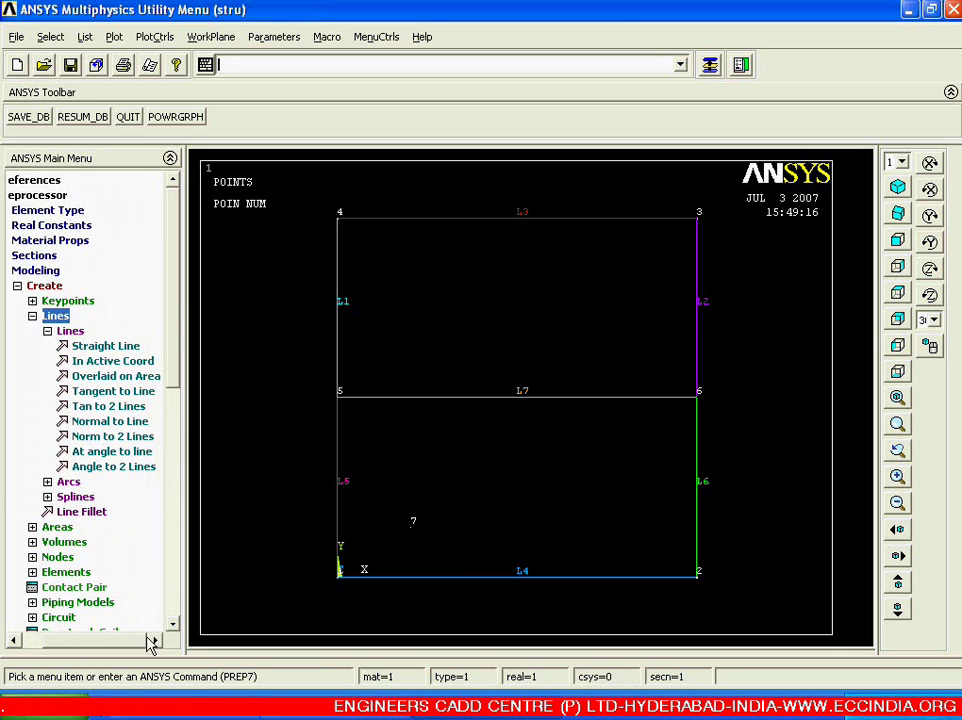
click(105, 424)
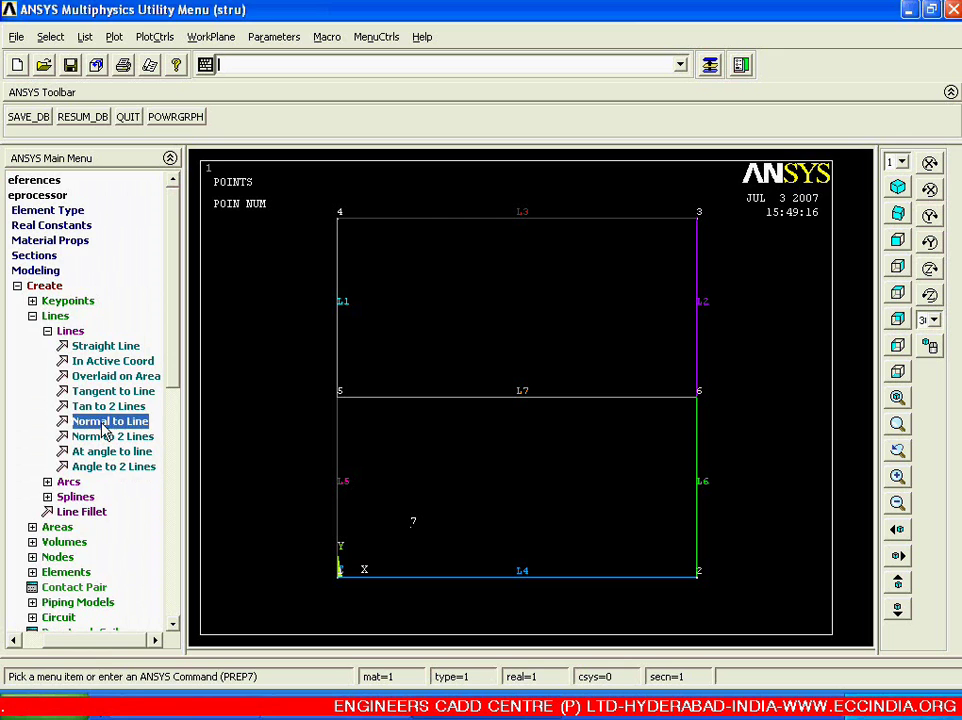
drag(133, 326, 150, 217)
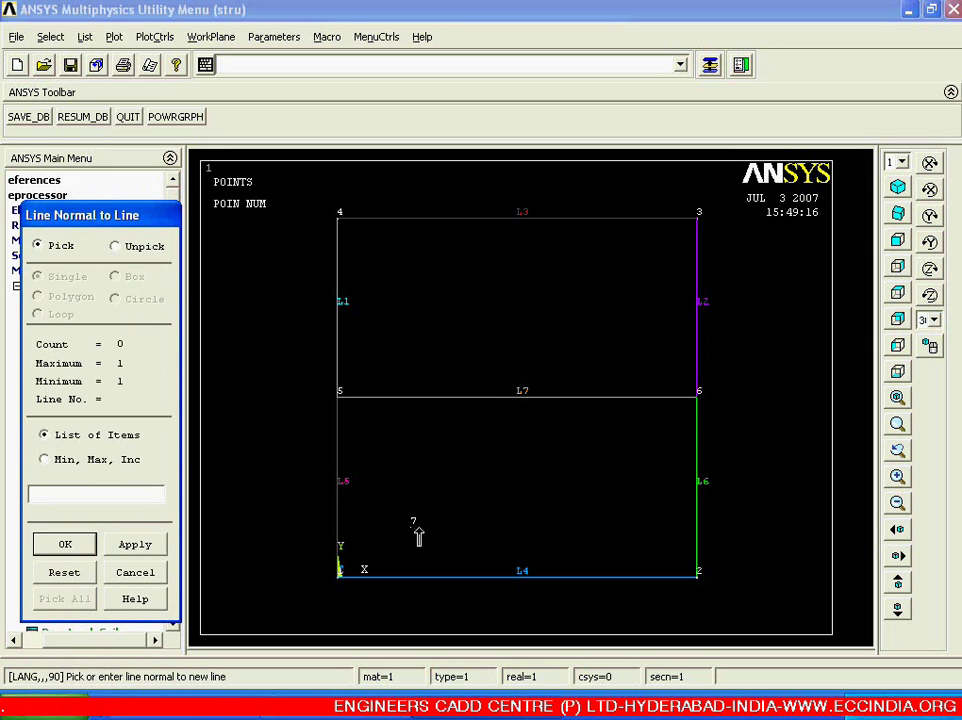
click(481, 399)
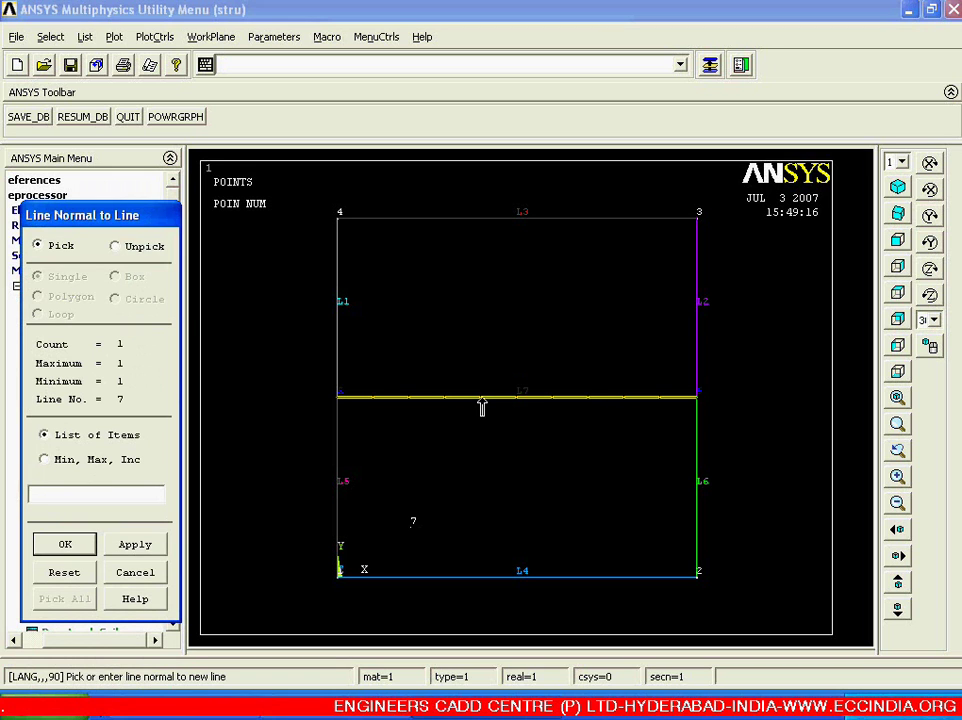
middle_click(483, 405)
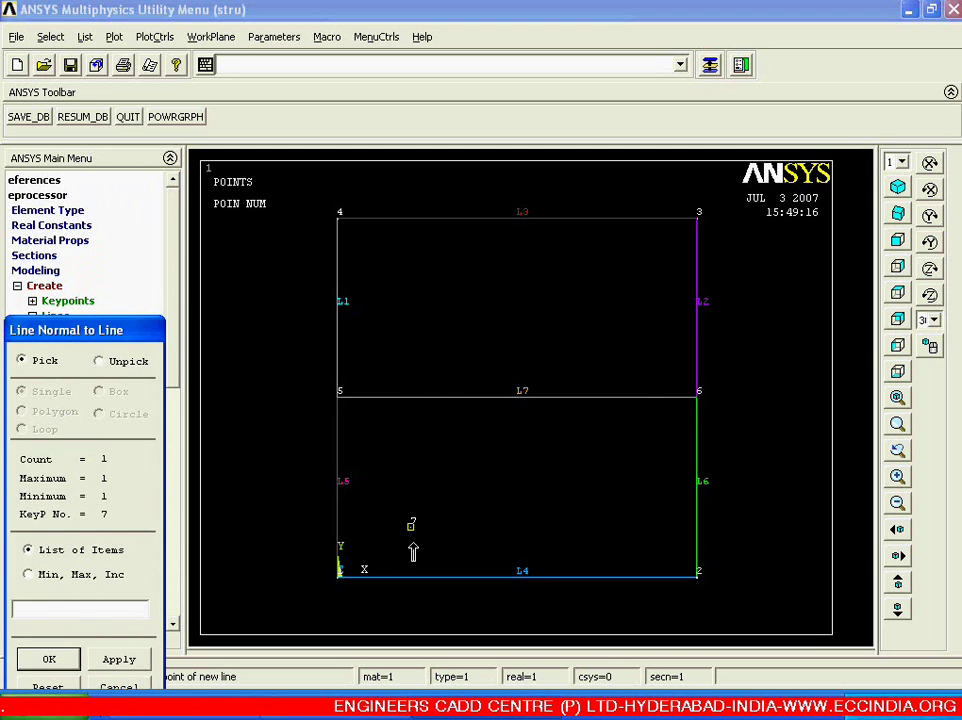
middle_click(415, 550)
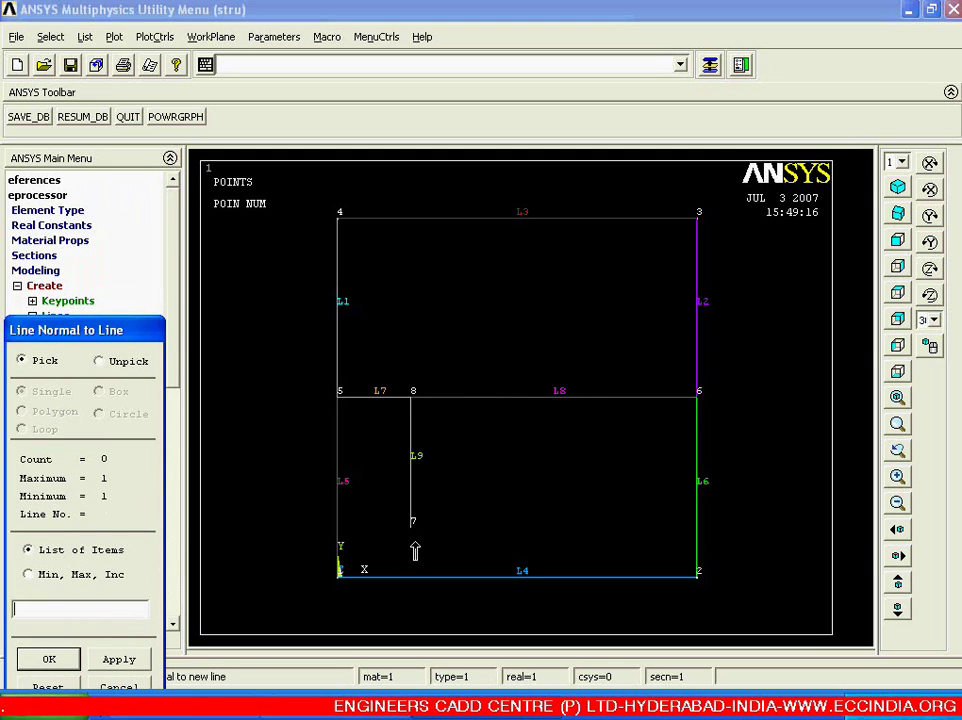
middle_click(454, 520)
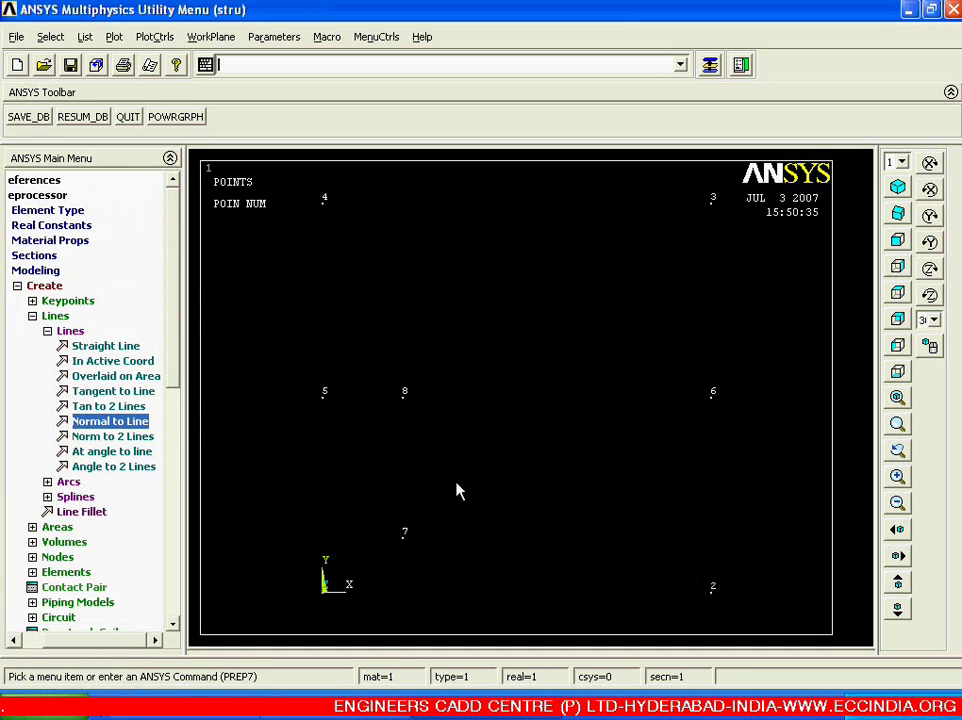
Display the lines and keypoints together as a multi-plot and inspect the junction at keypoint 8.
click(116, 37)
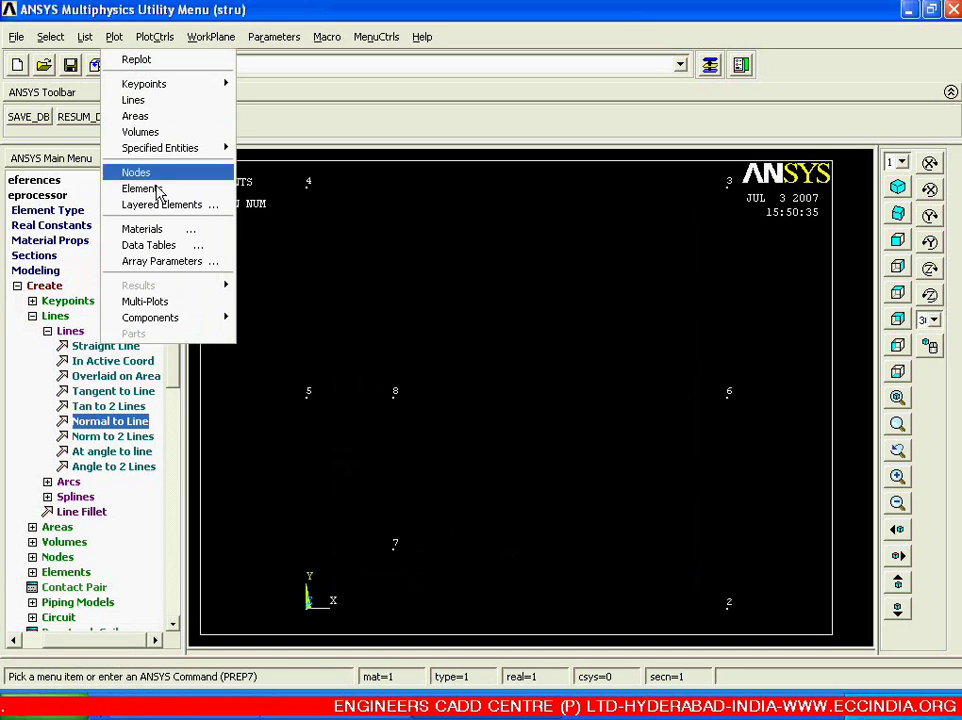
click(168, 311)
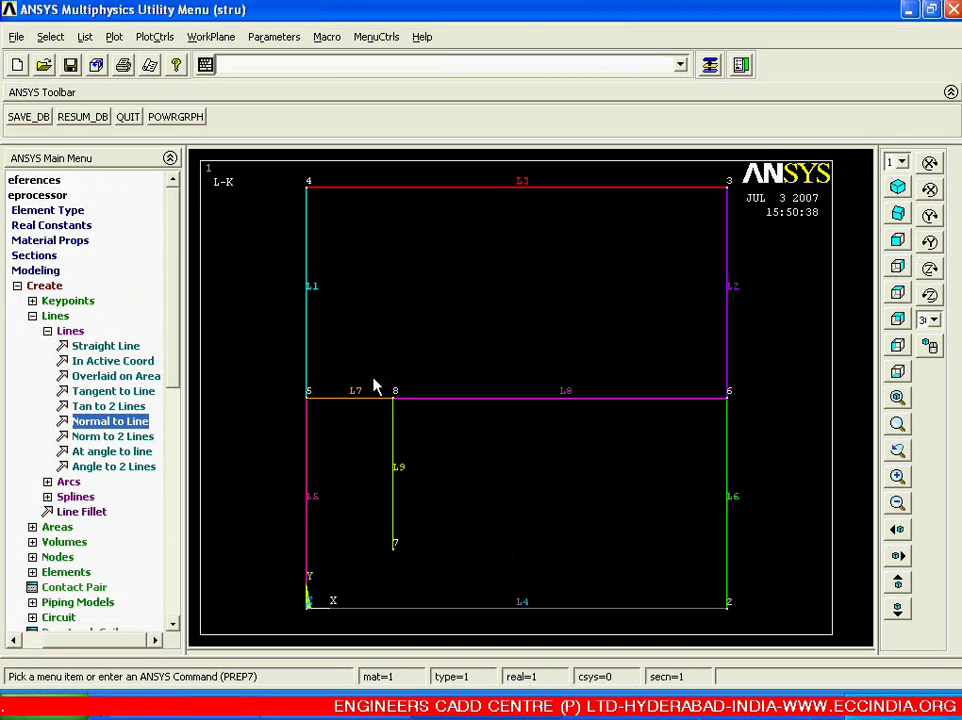
scroll(432, 453, up, 5)
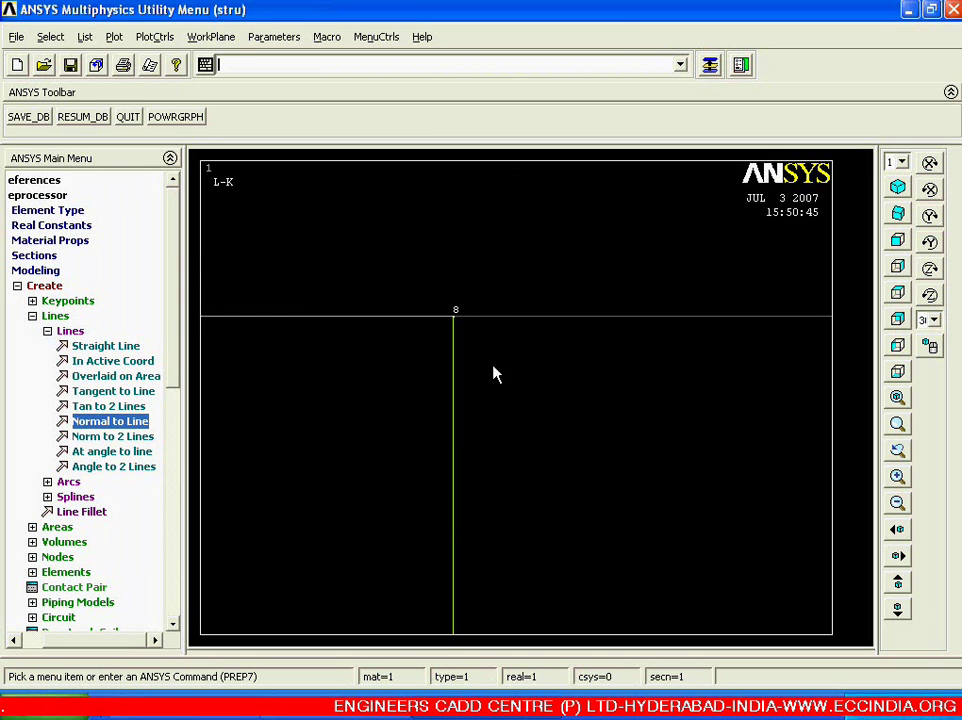
right_click(456, 402)
click(481, 465)
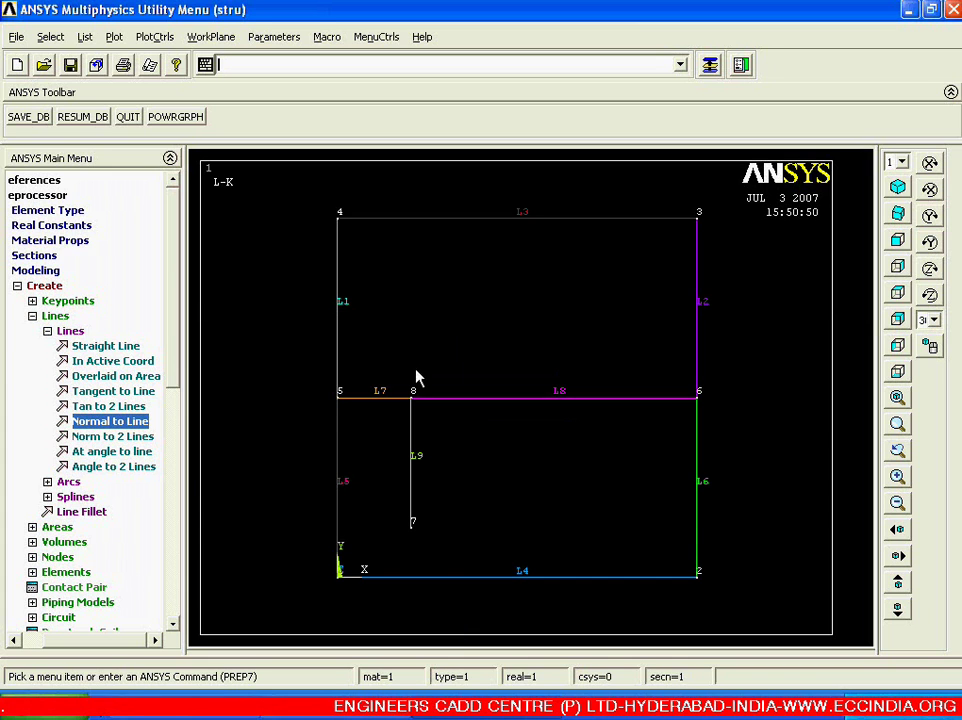